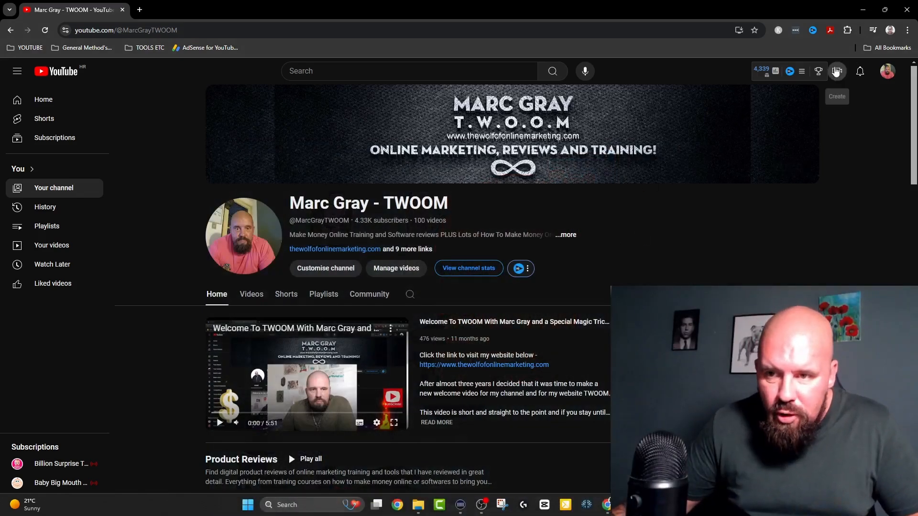
# Upload the video file "How To Make a Playlist on YouTube For Insane Rankings Optimizing Your Playlists for Maximum Views" from the OBS RECORDINGS folder.
pyautogui.click(835, 72)
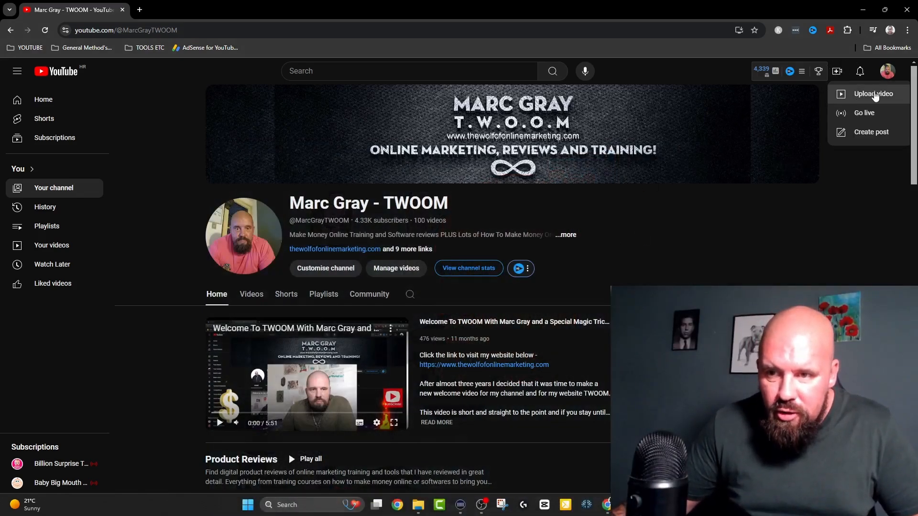
pyautogui.click(874, 94)
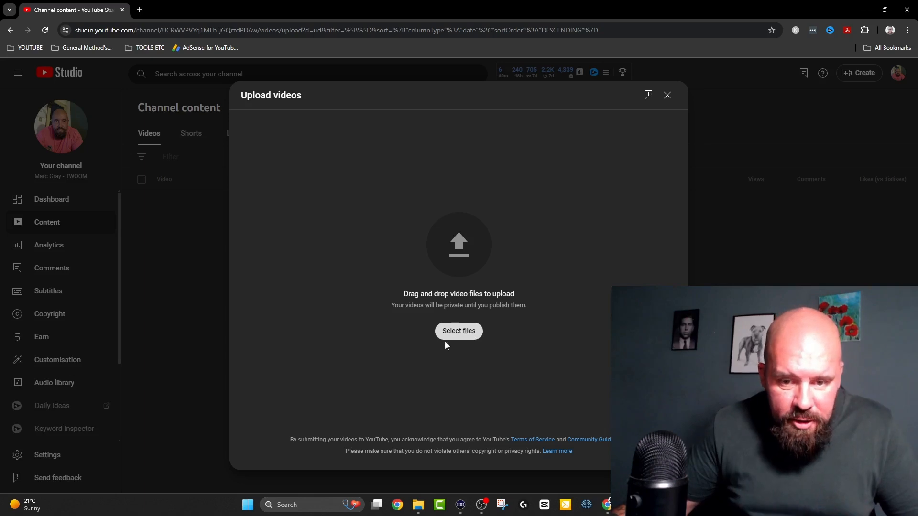
pyautogui.moveTo(419, 507)
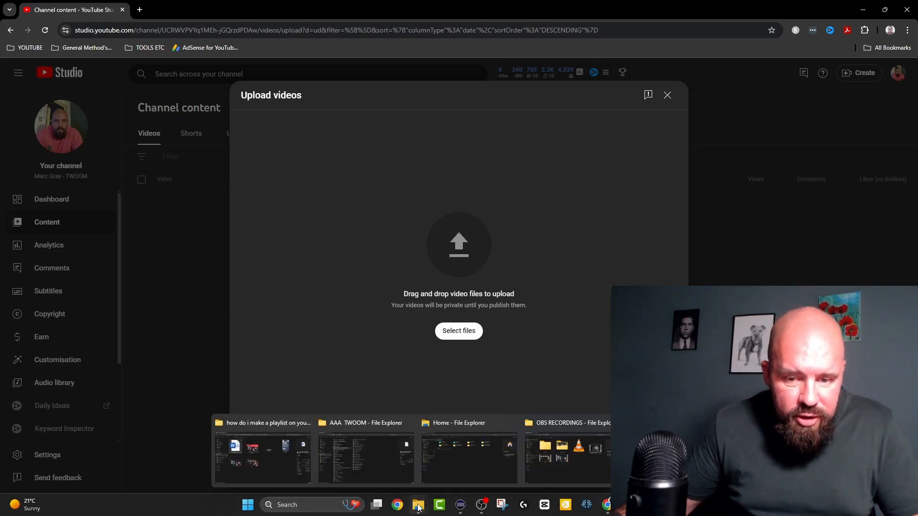
pyautogui.click(586, 463)
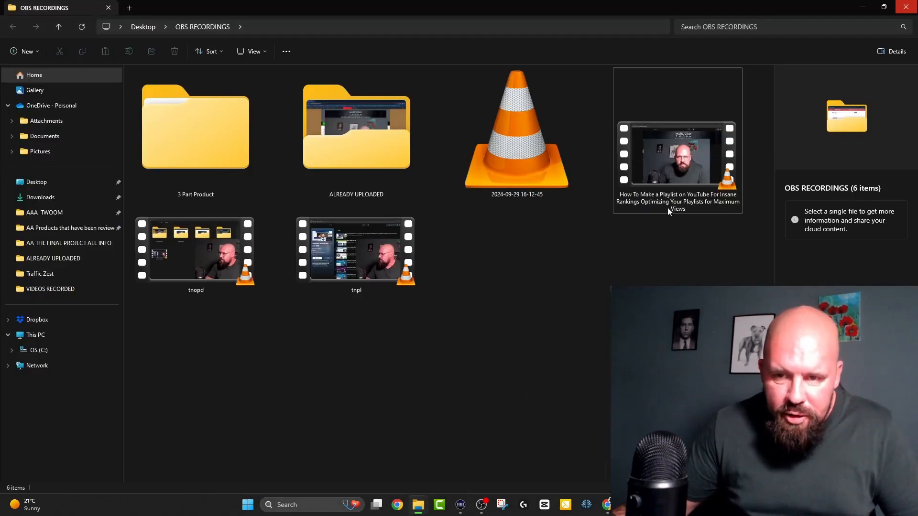
pyautogui.click(669, 212)
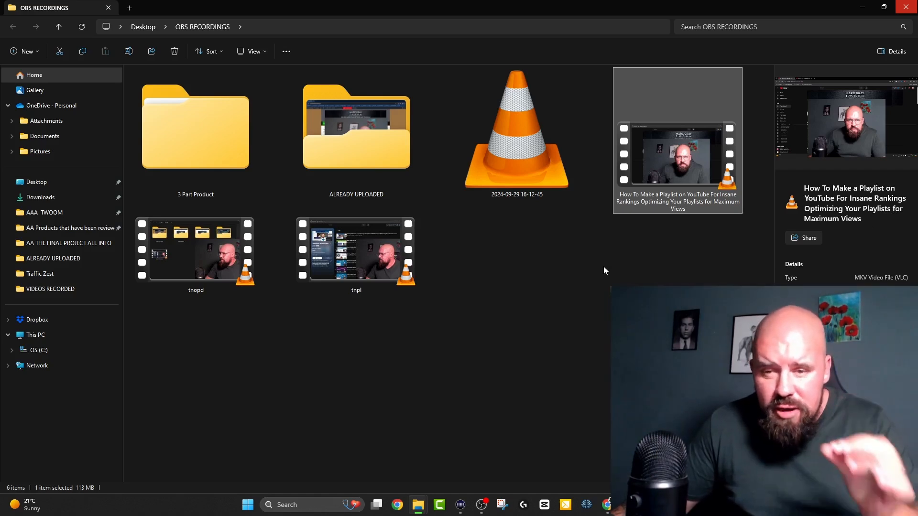
pyautogui.click(347, 262)
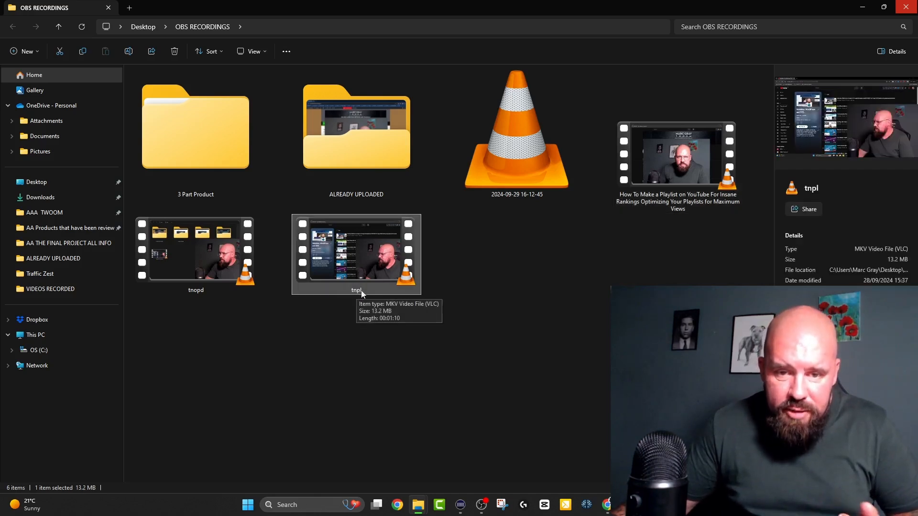
pyautogui.click(497, 285)
pyautogui.moveTo(656, 168); pyautogui.dragTo(460, 271)
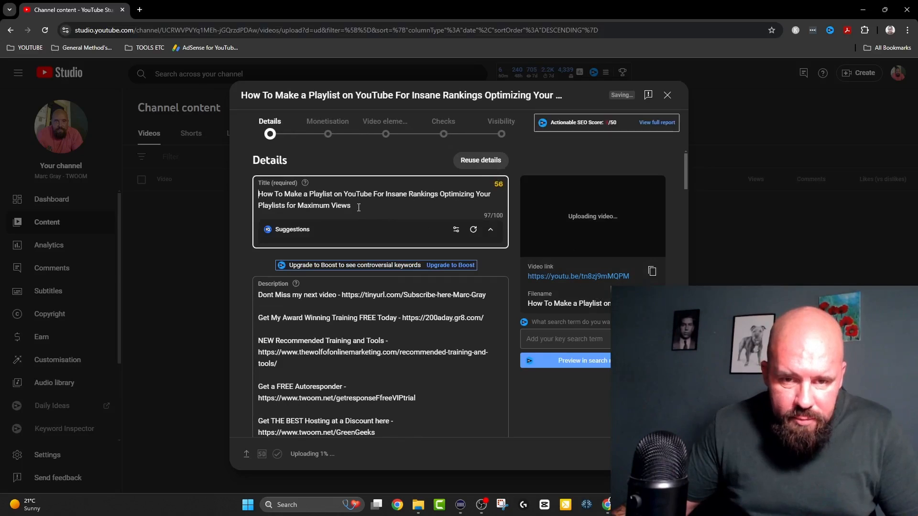
# Switch to the Word document with the video description and copy the fire emoji from its title line.
pyautogui.click(432, 204)
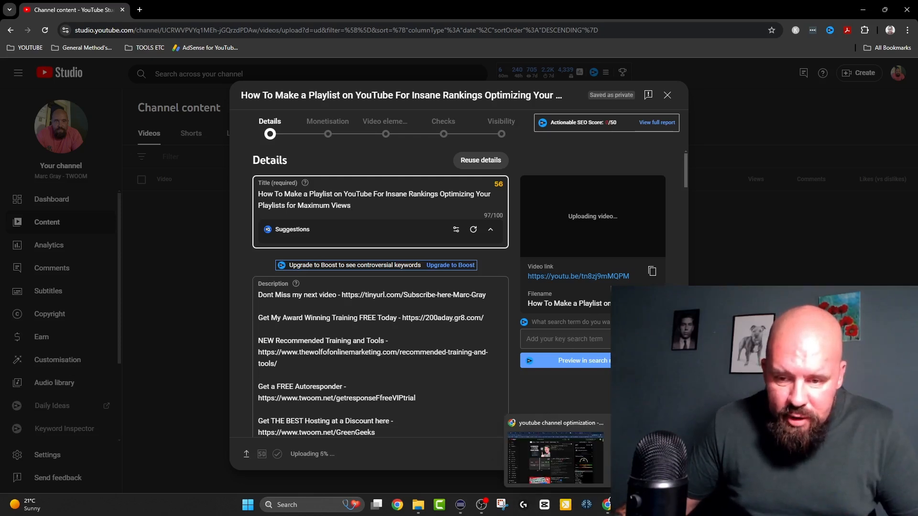
pyautogui.click(650, 505)
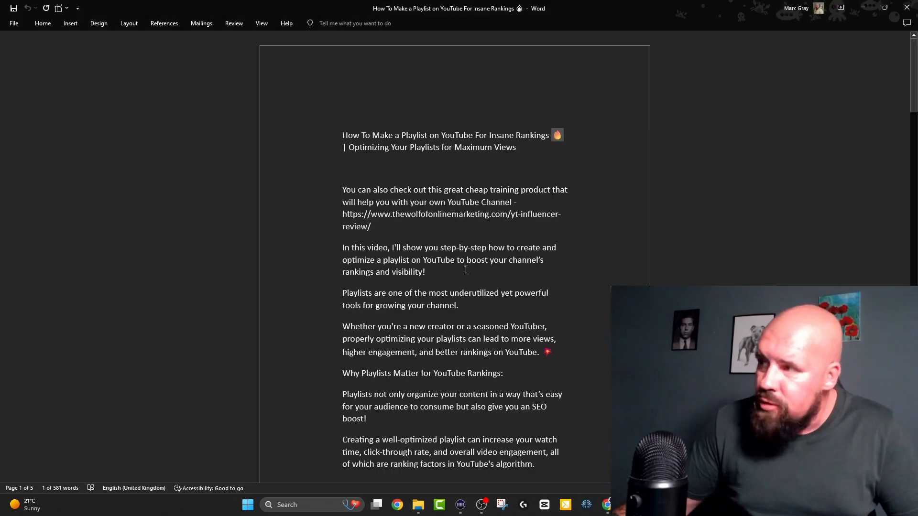
pyautogui.click(404, 244)
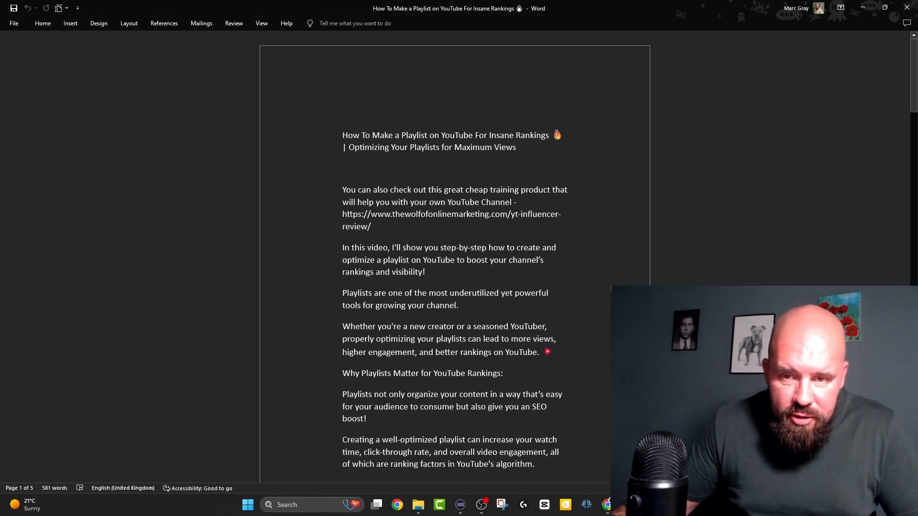
pyautogui.moveTo(554, 135); pyautogui.dragTo(564, 137)
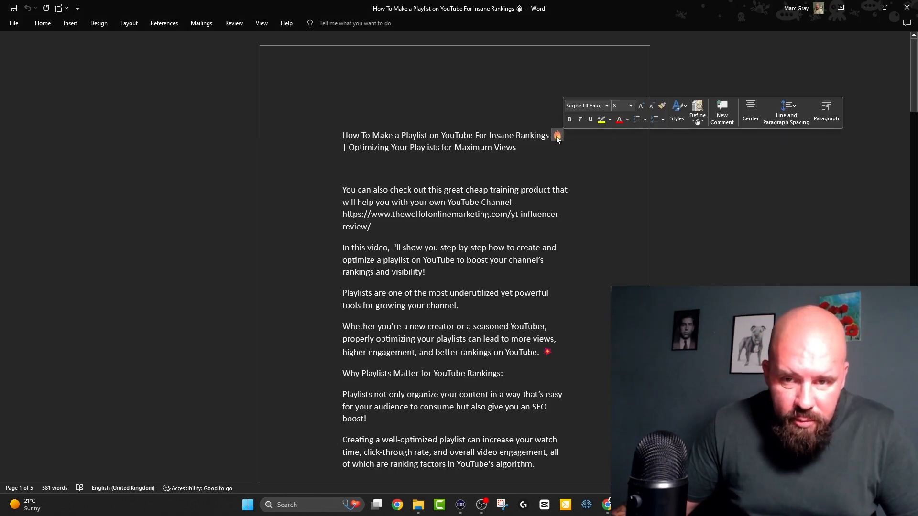
pyautogui.rightClick(556, 136)
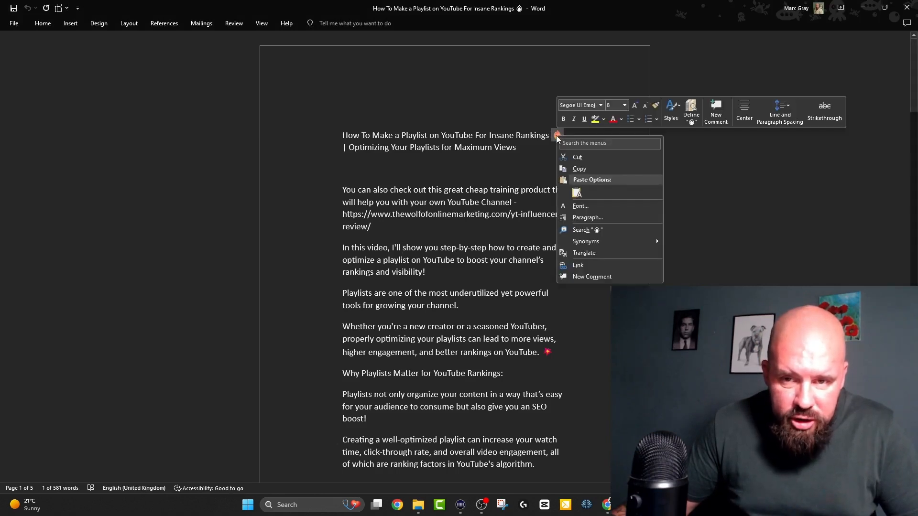
pyautogui.click(582, 168)
# Paste the fire emoji into the YouTube video title after "Insane Rankings" and again after "Maximum Views".
pyautogui.hotkey('alt', 'Tab')
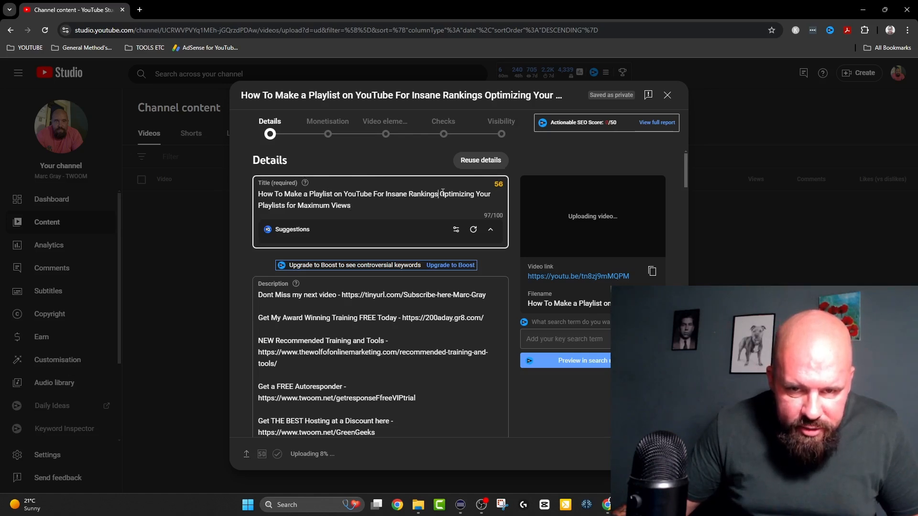
pyautogui.hotkey('ctrl', 'v')
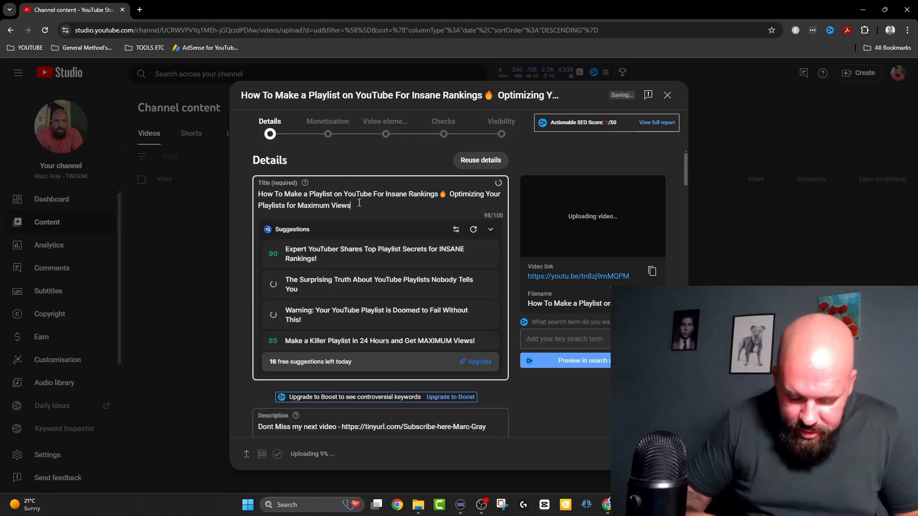
pyautogui.hotkey('ctrl', 'v')
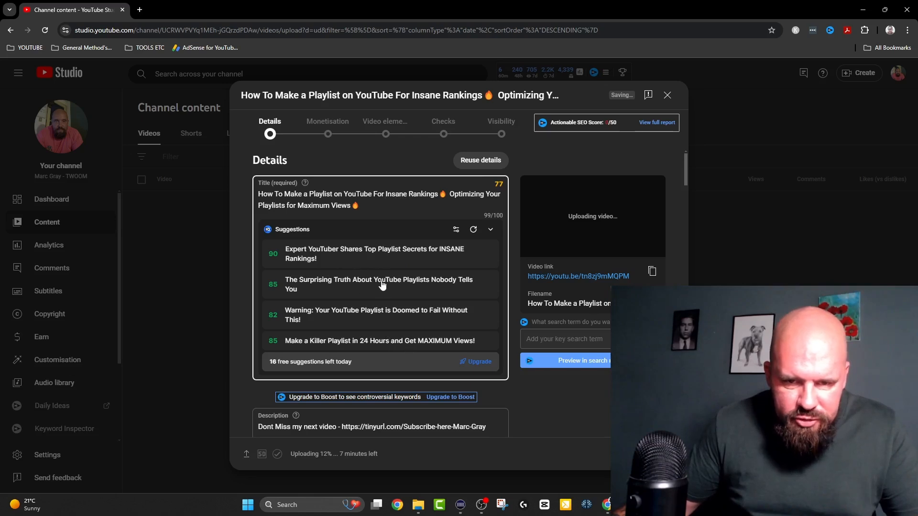
pyautogui.scroll(-3, 373, 258)
pyautogui.scroll(3, 373, 258)
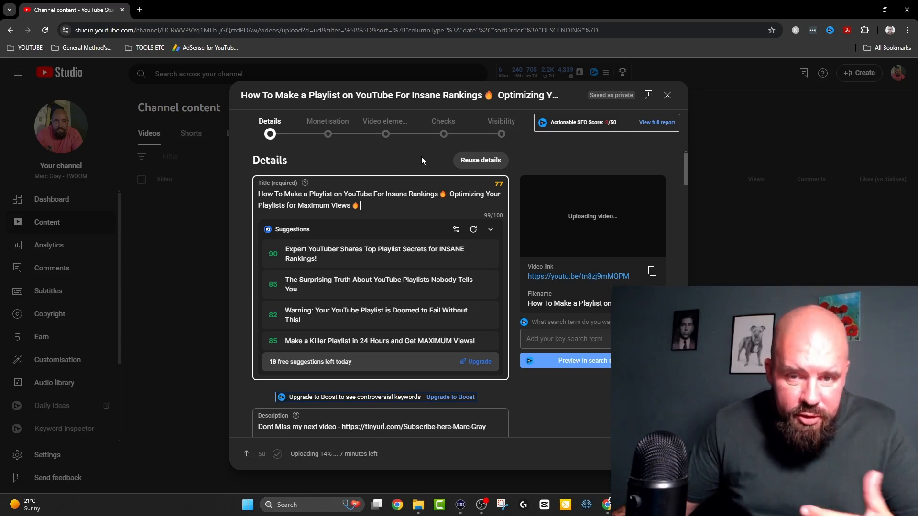
# Switch to the ChatGPT conversation and highlight the prompt's opening text, from "I just made a video called" to "add in these keywords".
pyautogui.scroll(-4, 422, 157)
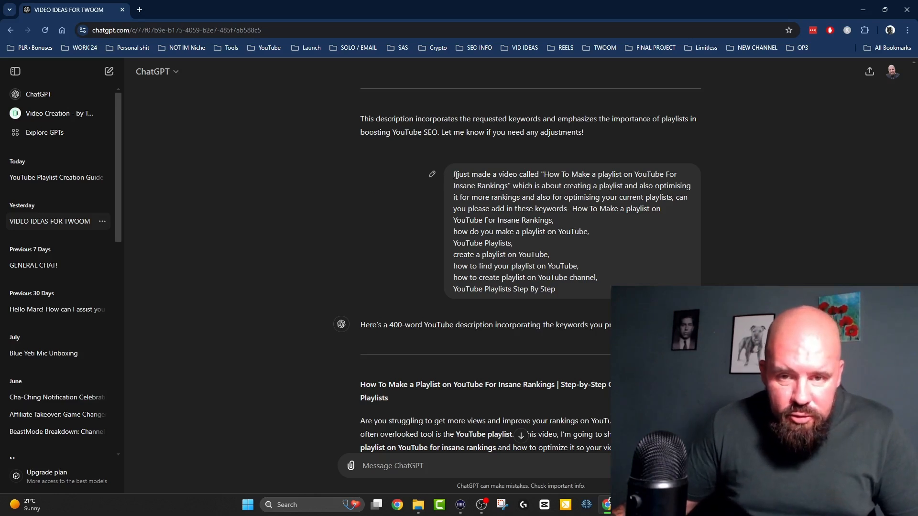
pyautogui.moveTo(455, 175); pyautogui.dragTo(504, 177)
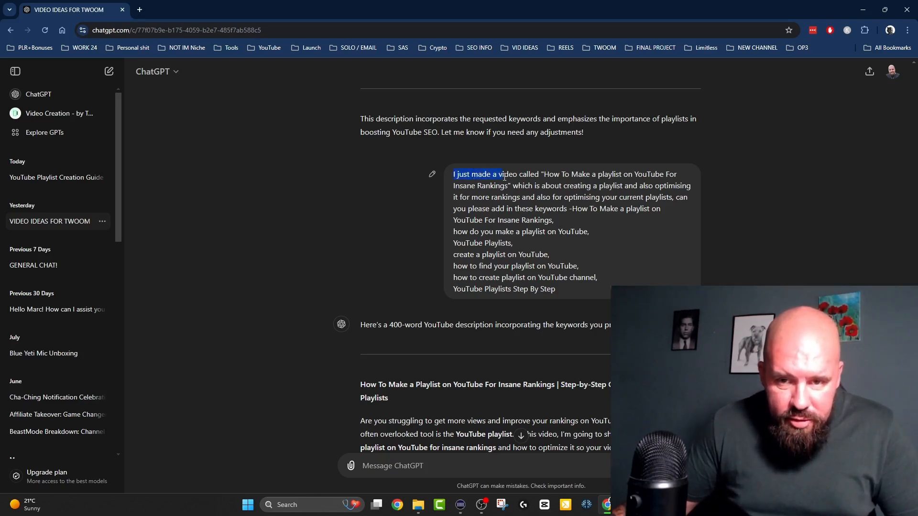
pyautogui.moveTo(571, 179); pyautogui.dragTo(568, 208)
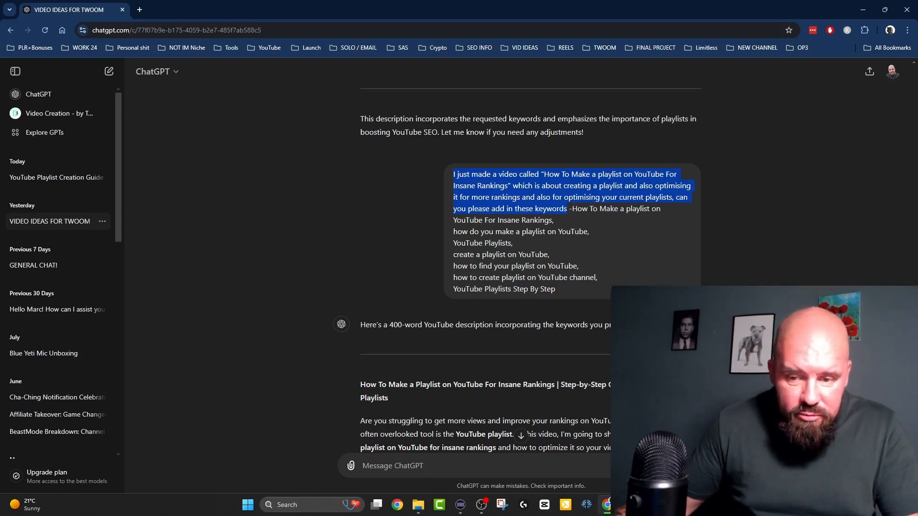
# Switch to the keyword list in Notepad, review its entries and add a comma after "YouTube Playlists Step By Step".
pyautogui.hotkey('alt', 'Tab')
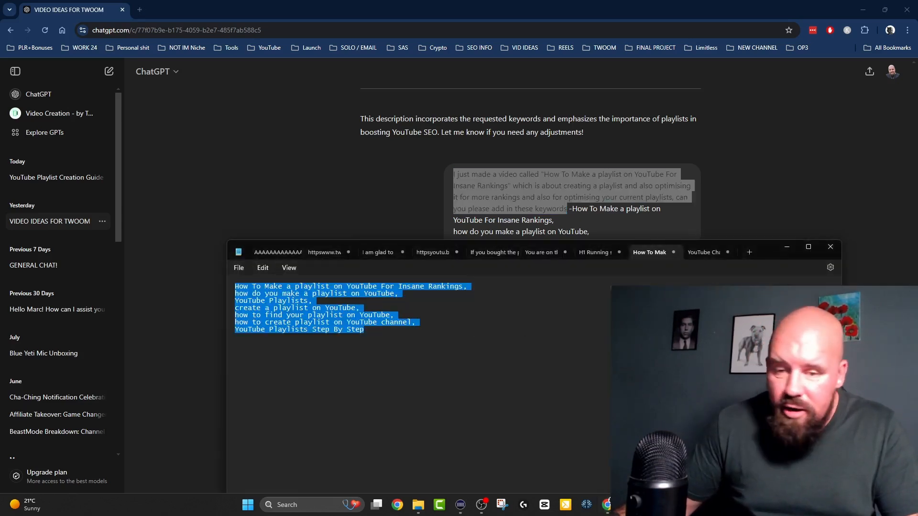
pyautogui.moveTo(767, 249); pyautogui.dragTo(744, 69)
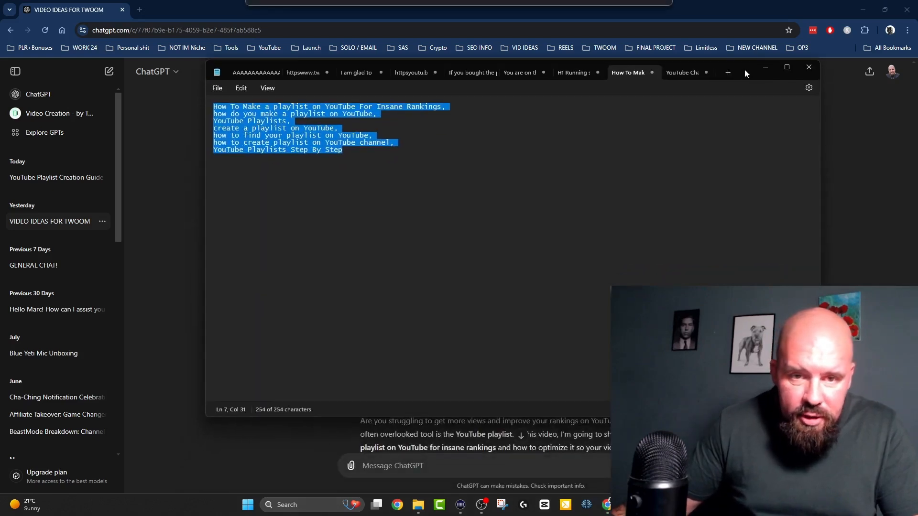
pyautogui.click(361, 152)
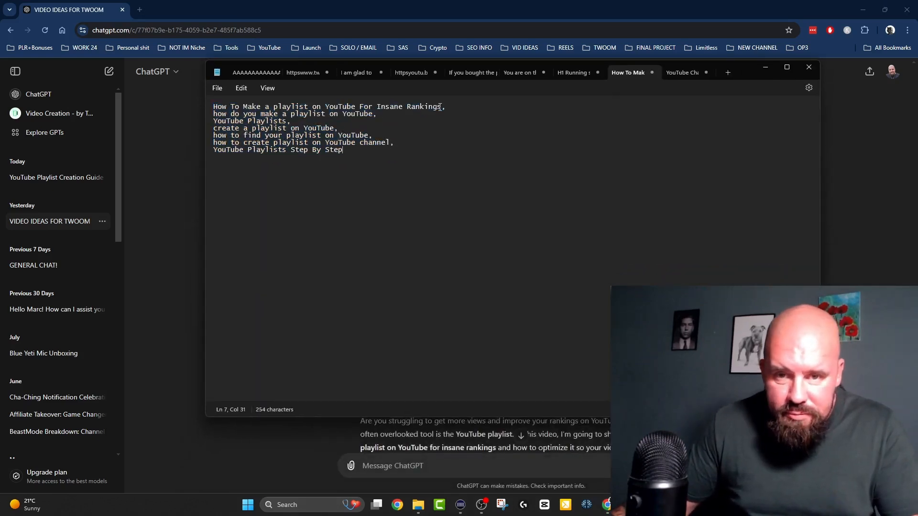
pyautogui.moveTo(441, 106); pyautogui.dragTo(209, 105)
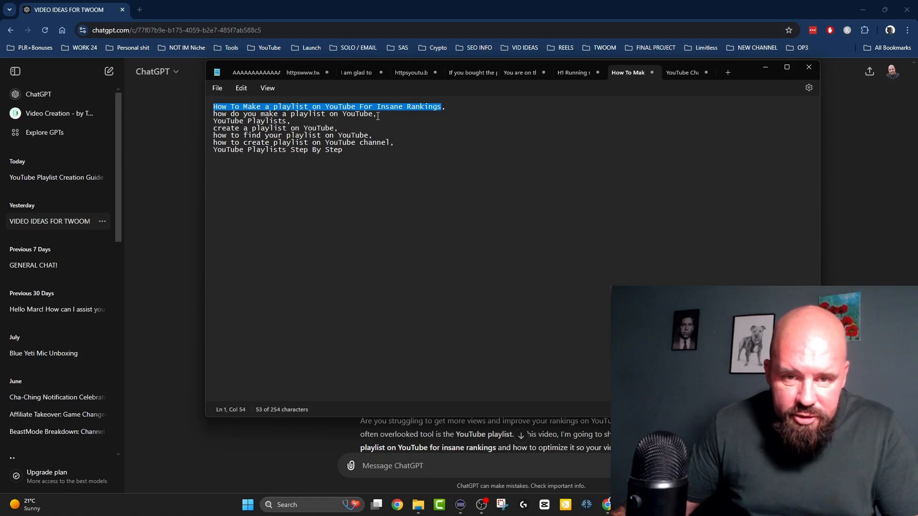
pyautogui.moveTo(374, 114); pyautogui.dragTo(209, 114)
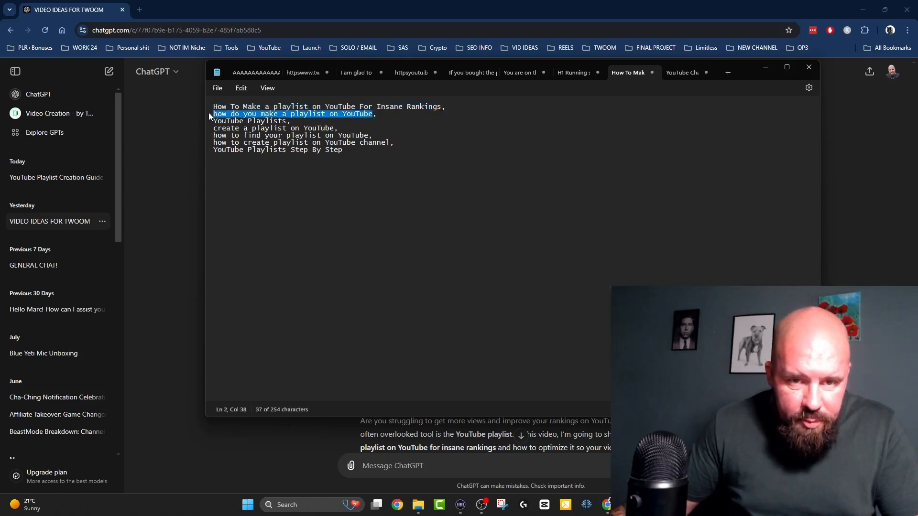
pyautogui.click(278, 121)
pyautogui.click(349, 121)
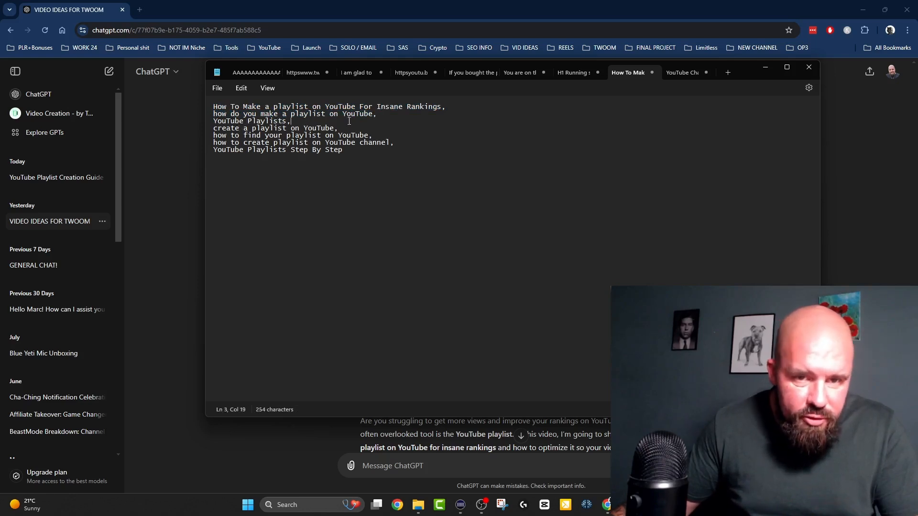
pyautogui.click(449, 107)
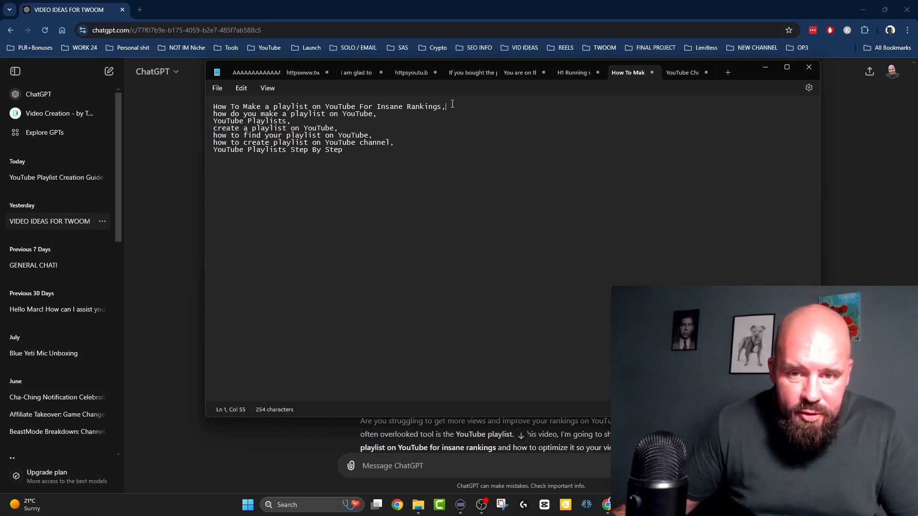
pyautogui.click(342, 151)
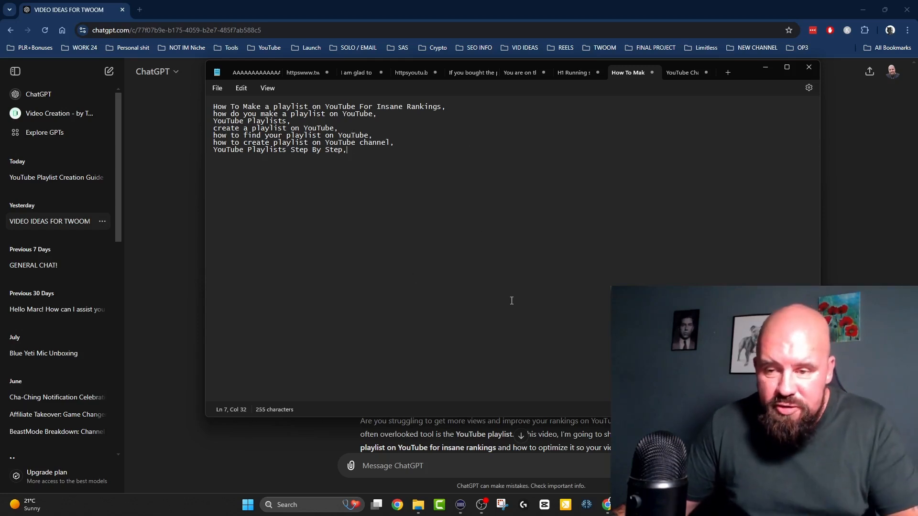
# Return to ChatGPT and examine the keywords in the prompt and how the generated video description uses them.
pyautogui.click(842, 134)
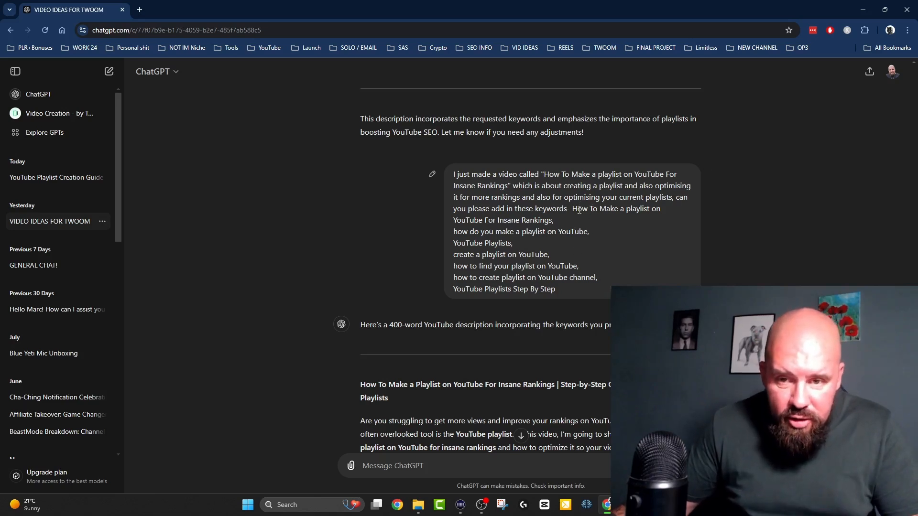
pyautogui.moveTo(572, 209); pyautogui.dragTo(556, 290)
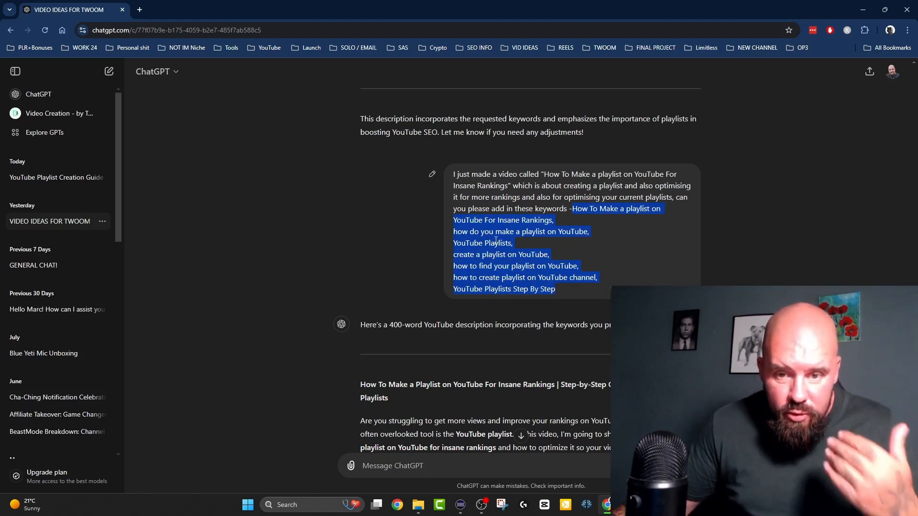
pyautogui.scroll(-7, 303, 203)
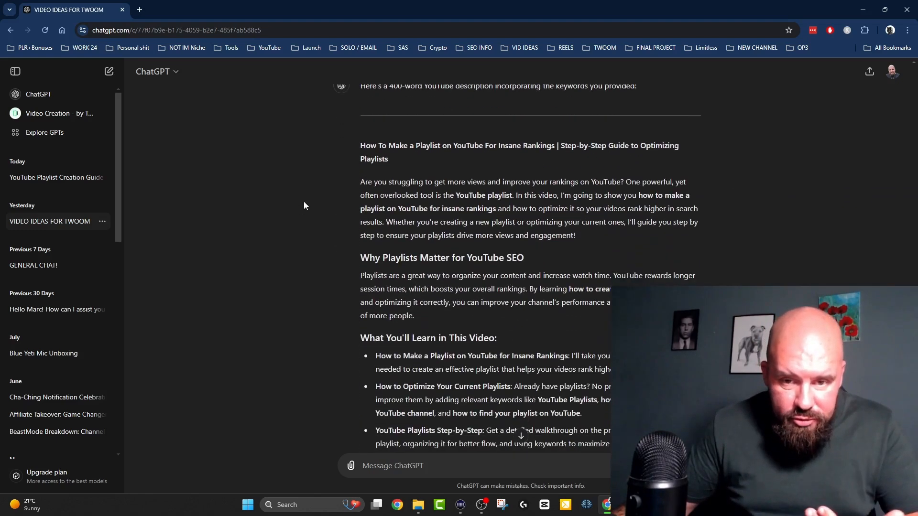
pyautogui.scroll(-6, 369, 196)
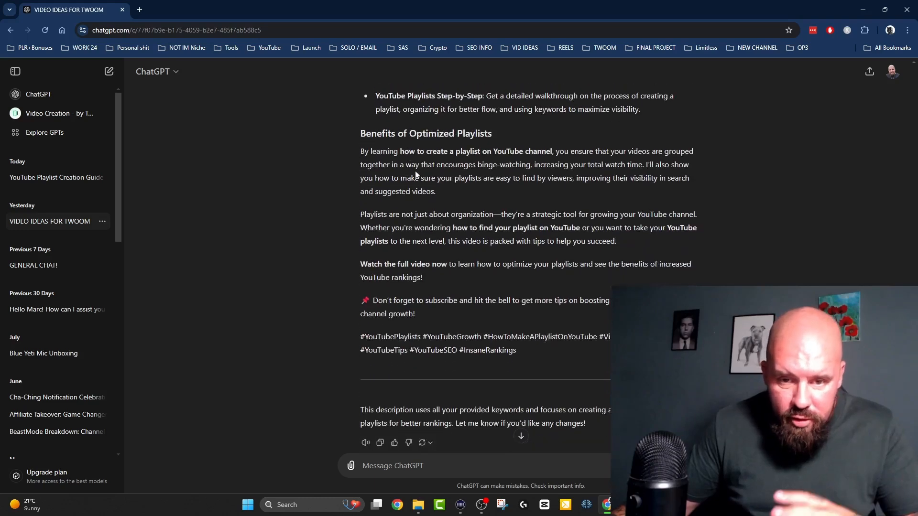
pyautogui.scroll(4, 411, 170)
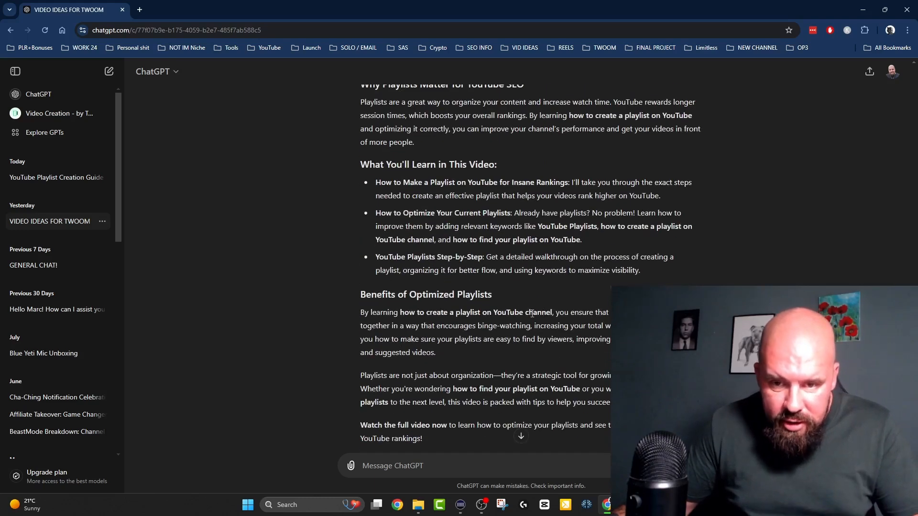
pyautogui.moveTo(552, 310); pyautogui.dragTo(400, 312)
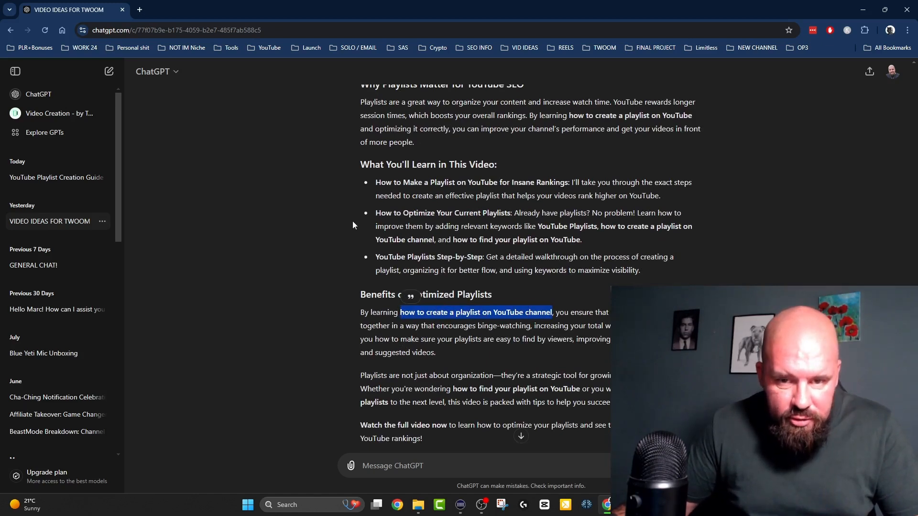
pyautogui.click(316, 165)
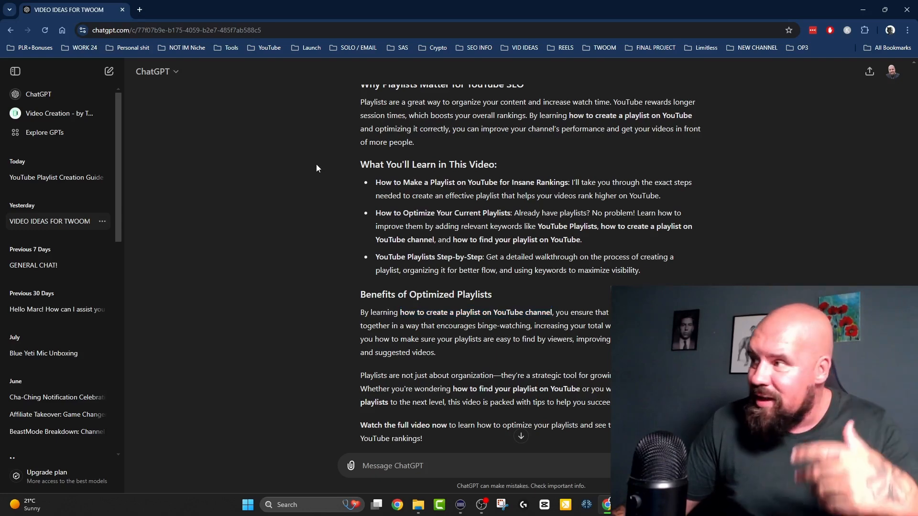
pyautogui.scroll(-4, 439, 192)
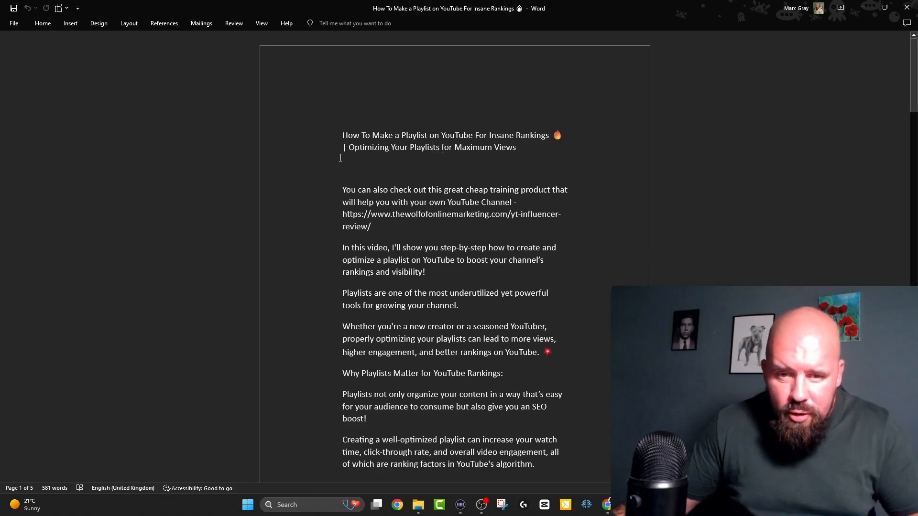
# Review the prepared video description in the Word document and copy its text from the title through the closing hashtags.
pyautogui.scroll(-8, 340, 157)
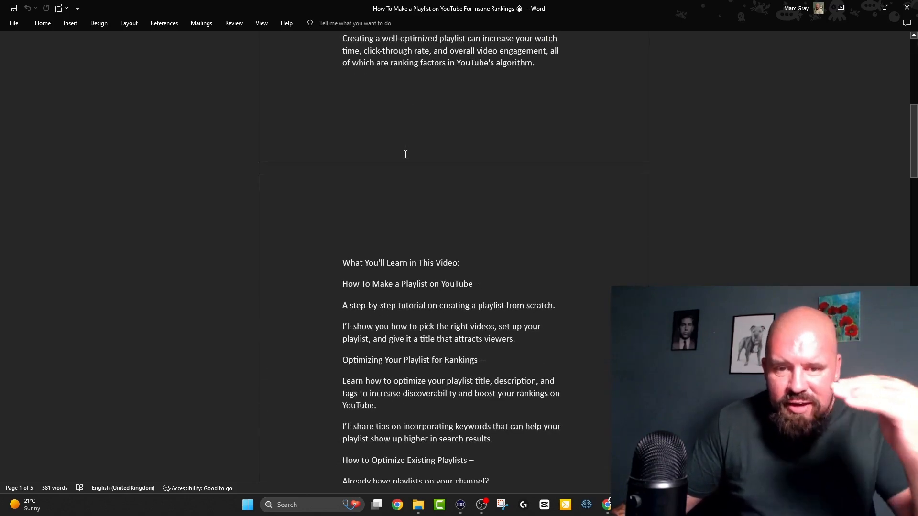
pyautogui.scroll(-7, 404, 154)
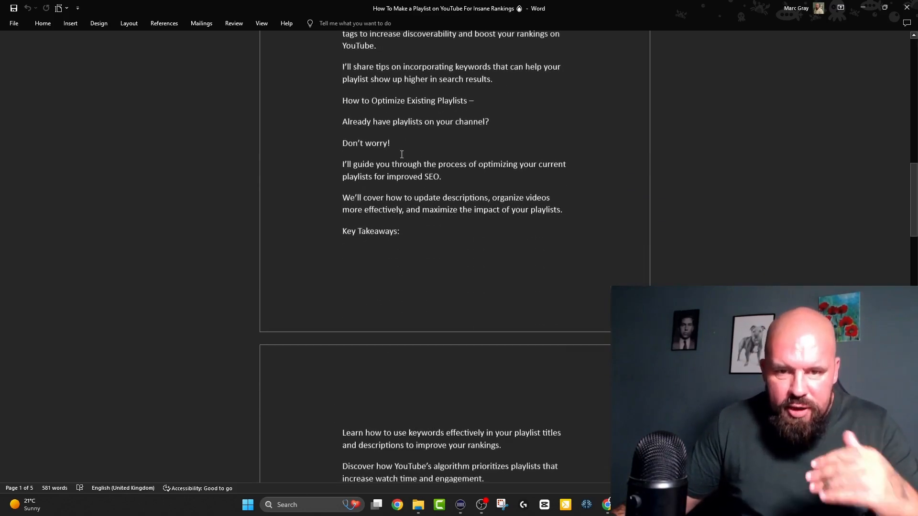
pyautogui.scroll(-12, 402, 154)
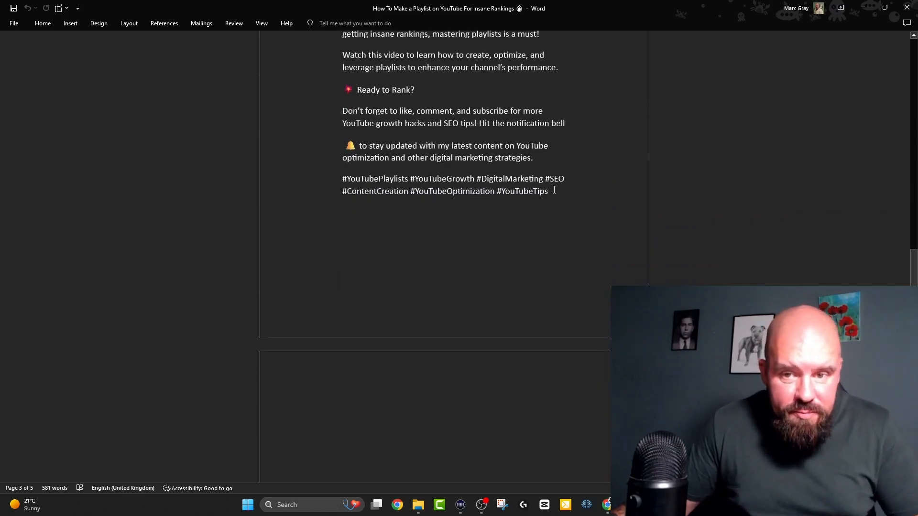
pyautogui.moveTo(551, 191); pyautogui.dragTo(324, 3)
pyautogui.hotkey('ctrl', 'c')
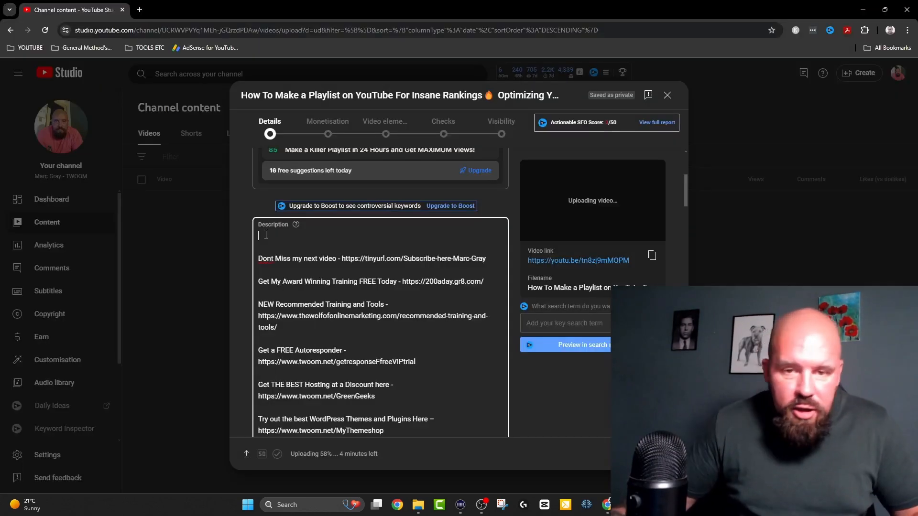
# Switch to YouTube Studio, check the affiliate disclaimer and paste the copied text at the start of the description, above the existing links.
pyautogui.click(266, 235)
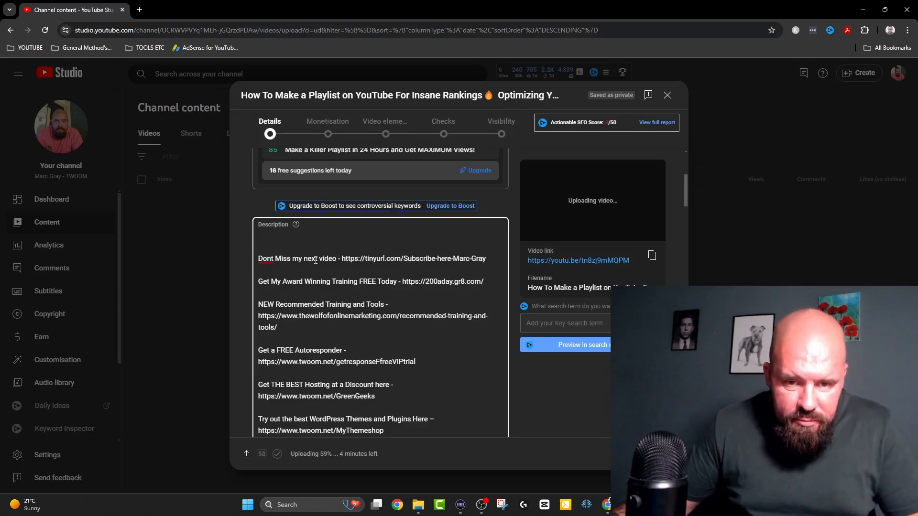
pyautogui.scroll(-4, 316, 260)
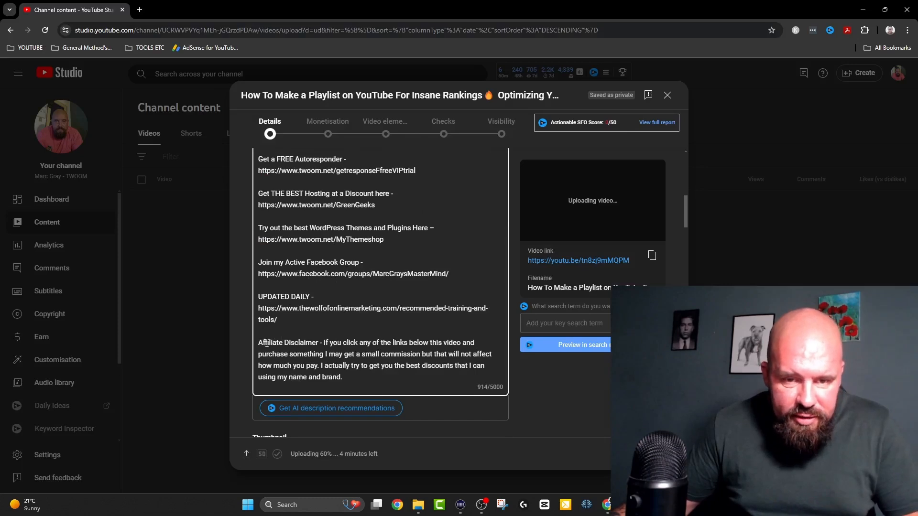
pyautogui.moveTo(266, 343); pyautogui.dragTo(316, 344)
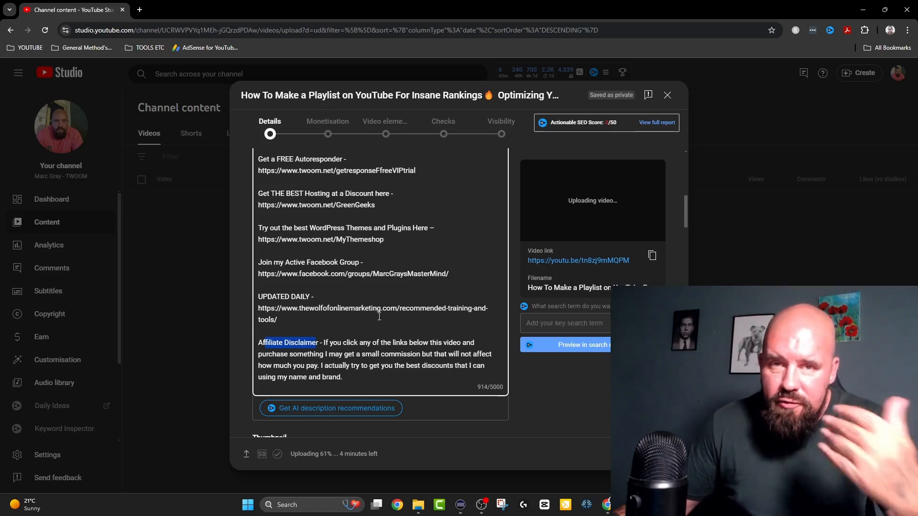
pyautogui.scroll(3, 361, 311)
pyautogui.scroll(1, 361, 311)
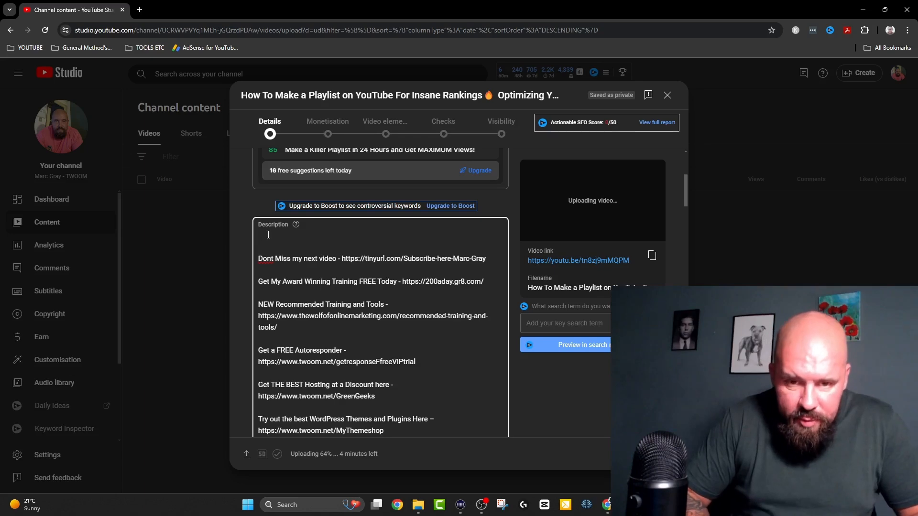
pyautogui.hotkey('ctrl', 'v')
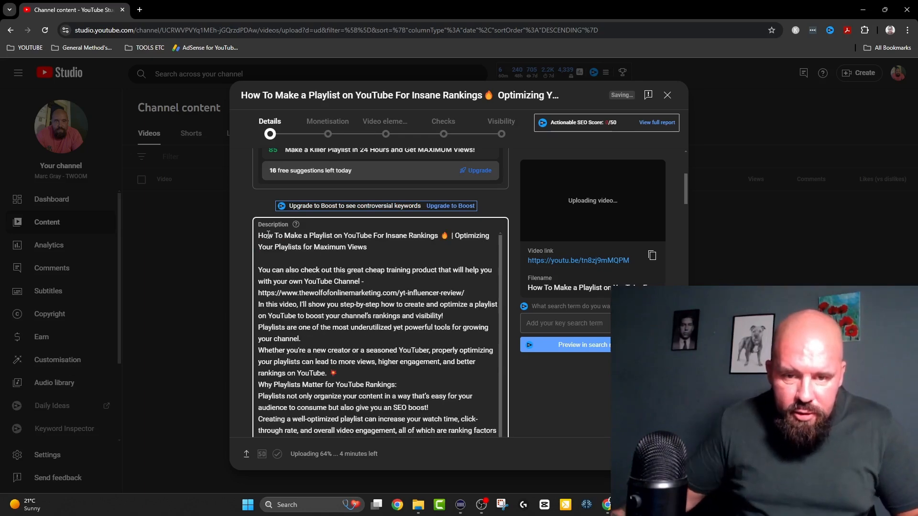
# Delete the repeated video title, "How To Make a Playlist on YouTube For Insane Rankings 🔥 | Optimizing Your Playlists for Maximum Views", from the description.
pyautogui.scroll(-5, 295, 285)
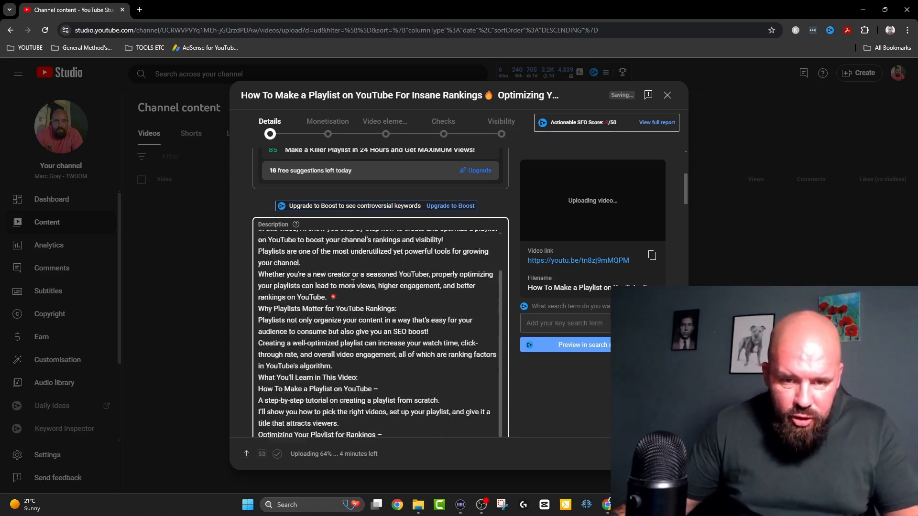
pyautogui.scroll(5, 373, 280)
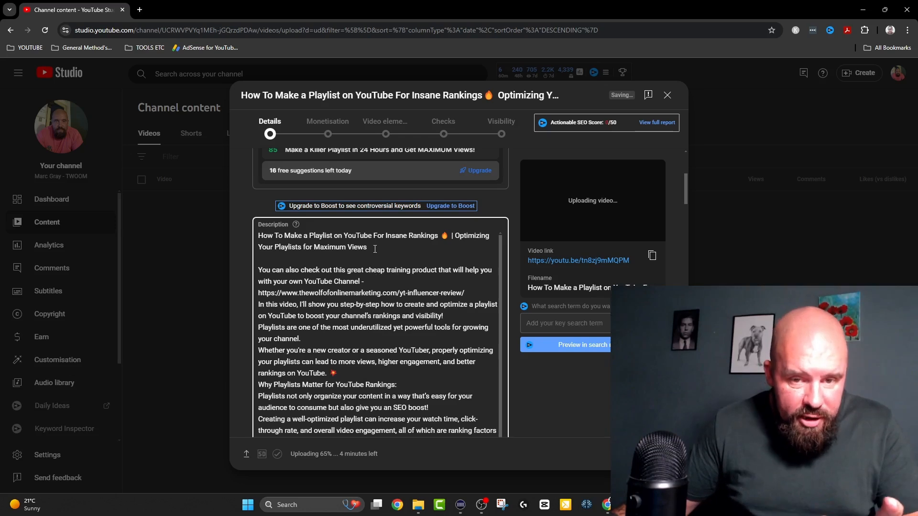
pyautogui.moveTo(369, 247); pyautogui.dragTo(254, 230)
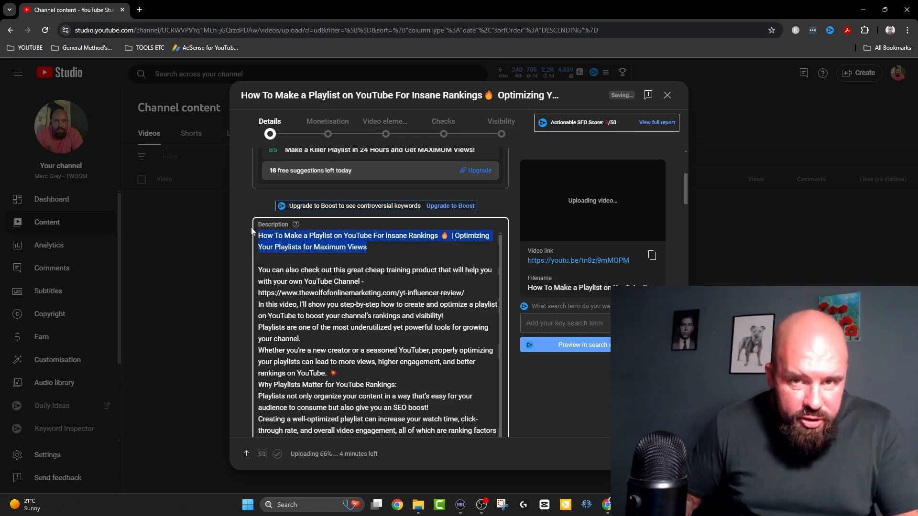
pyautogui.press('BackSpace')
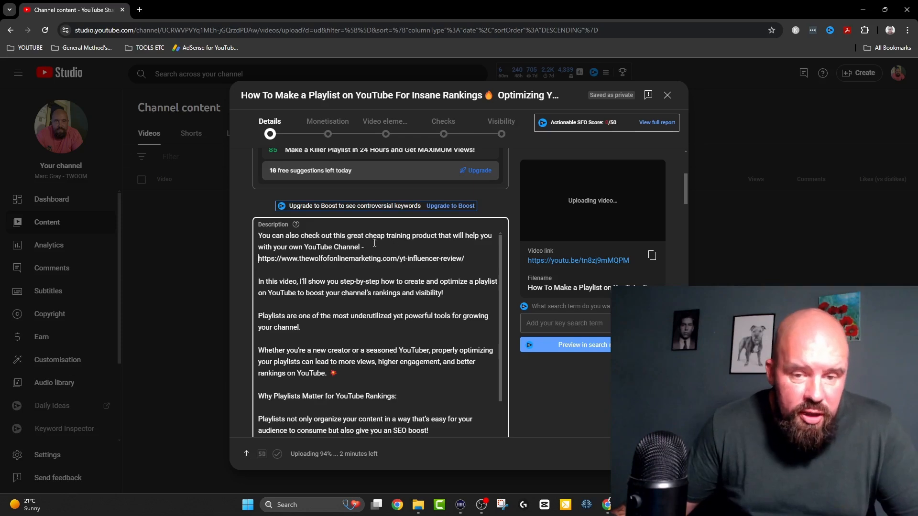
# Review the spaced-out description from its opening paragraphs through the hashtags and links to the affiliate disclaimer.
pyautogui.scroll(-5, 392, 240)
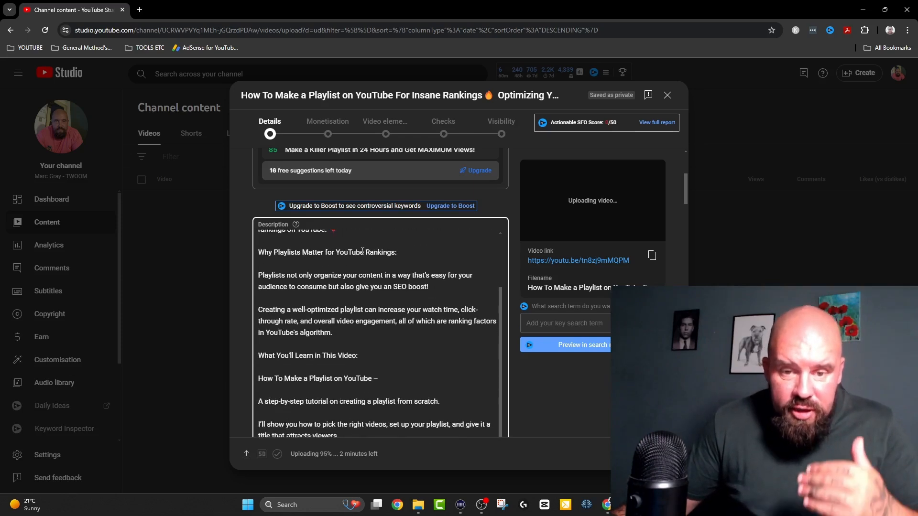
pyautogui.scroll(-7, 359, 251)
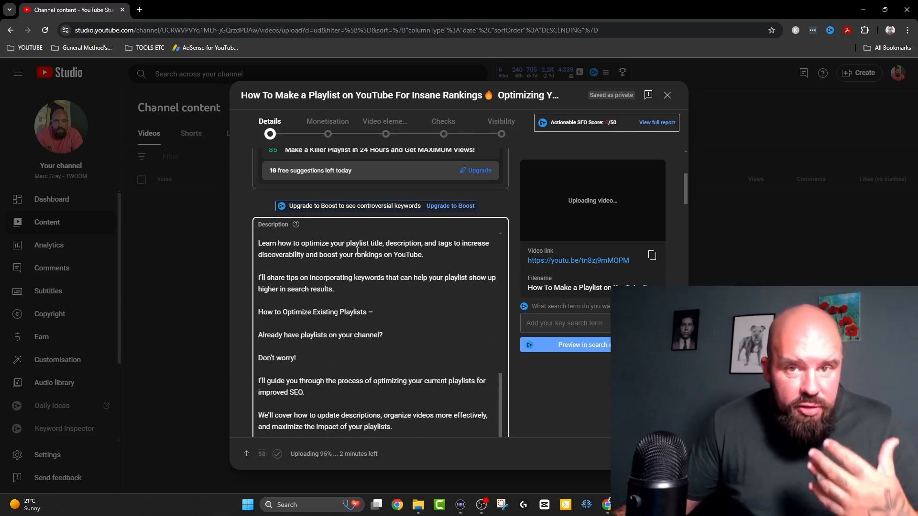
pyautogui.scroll(-6, 357, 252)
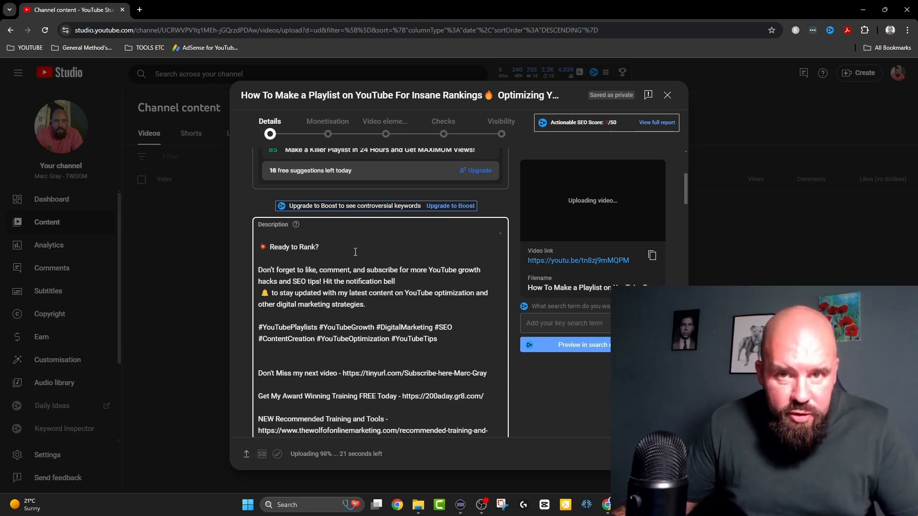
pyautogui.scroll(-10, 355, 252)
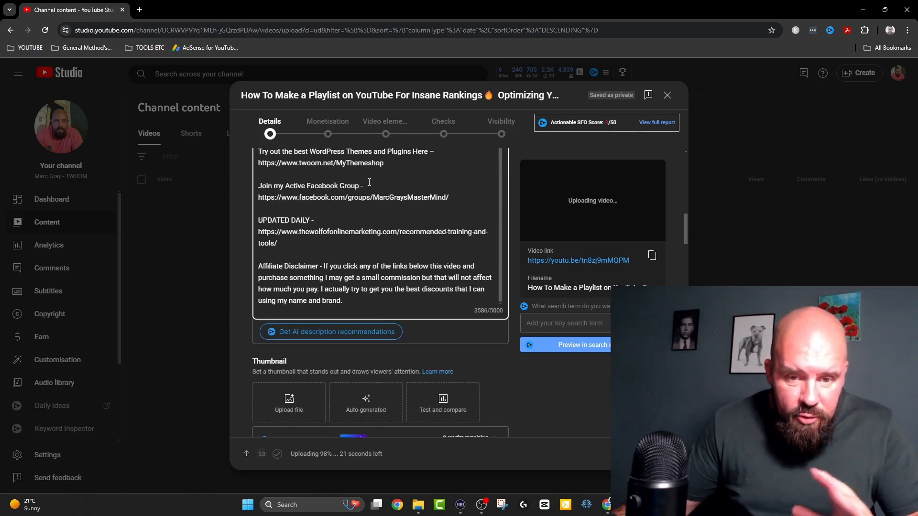
pyautogui.scroll(-4, 369, 177)
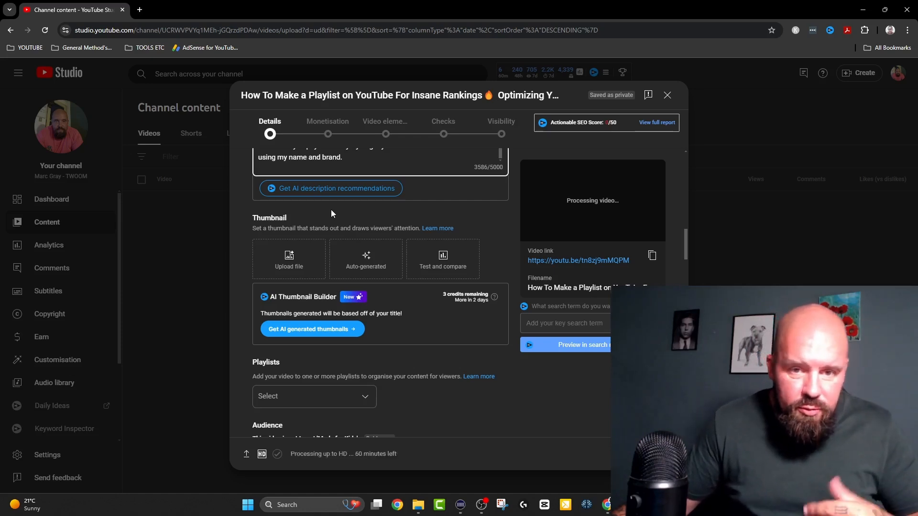
pyautogui.click(331, 210)
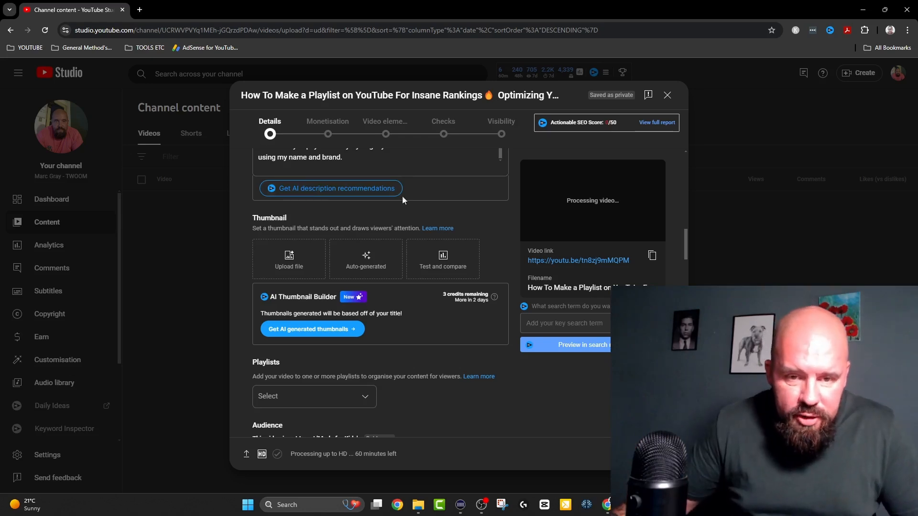
# Upload the image "How To Make a playlist on YouTube For Insane Rankings" from the "how do i make a playlist on youtube" folder as the thumbnail.
pyautogui.click(289, 265)
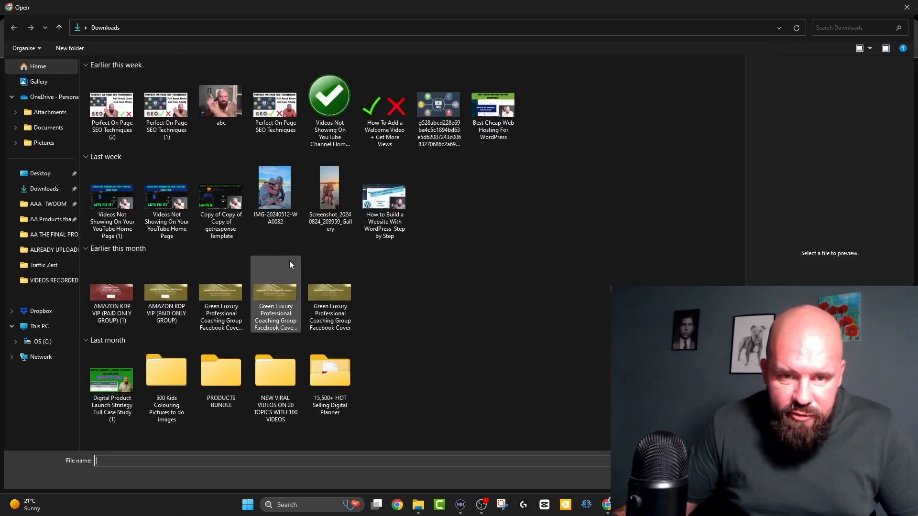
pyautogui.click(24, 206)
pyautogui.doubleClick(171, 87)
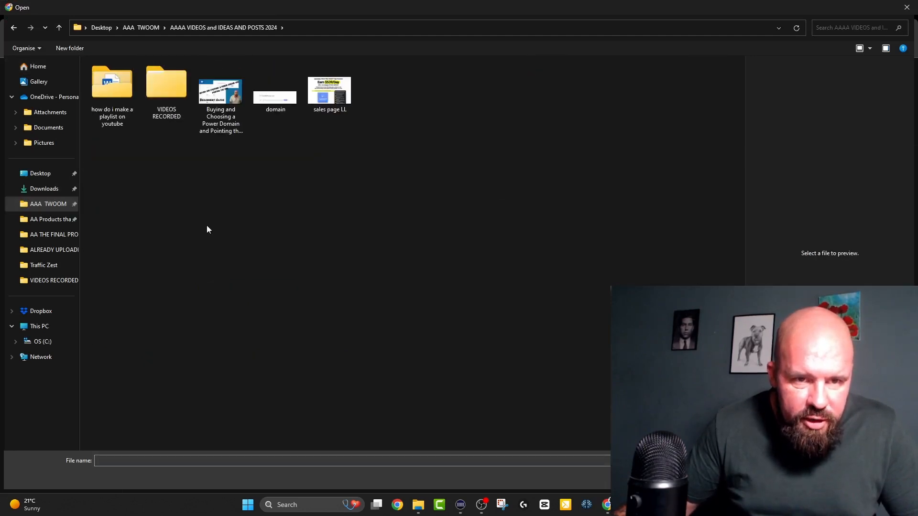
pyautogui.doubleClick(127, 87)
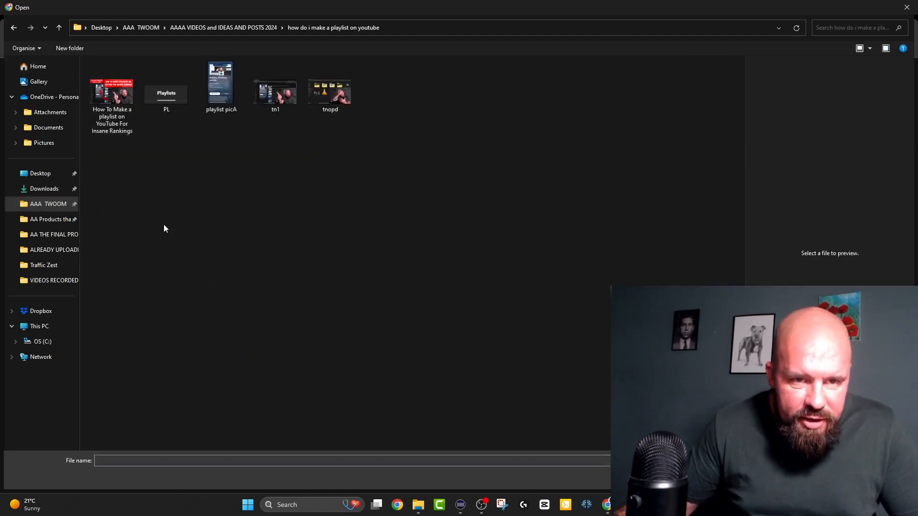
pyautogui.click(116, 112)
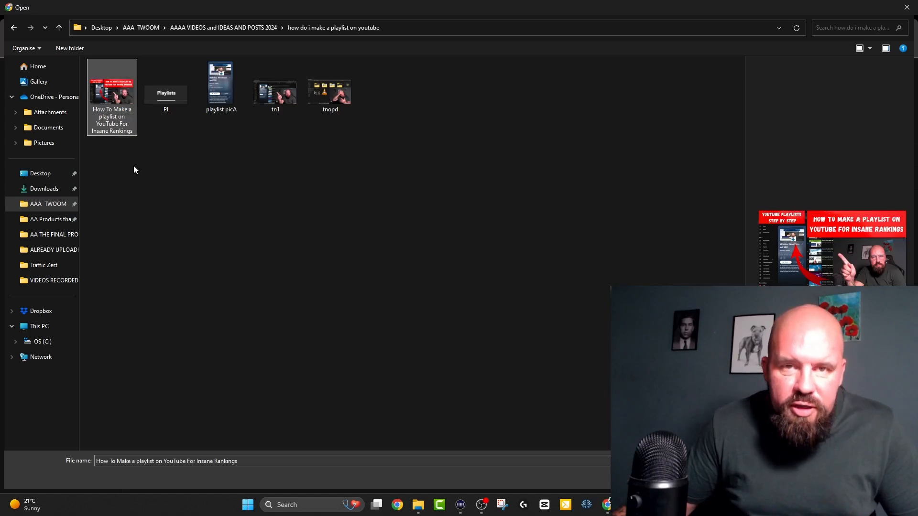
pyautogui.doubleClick(115, 85)
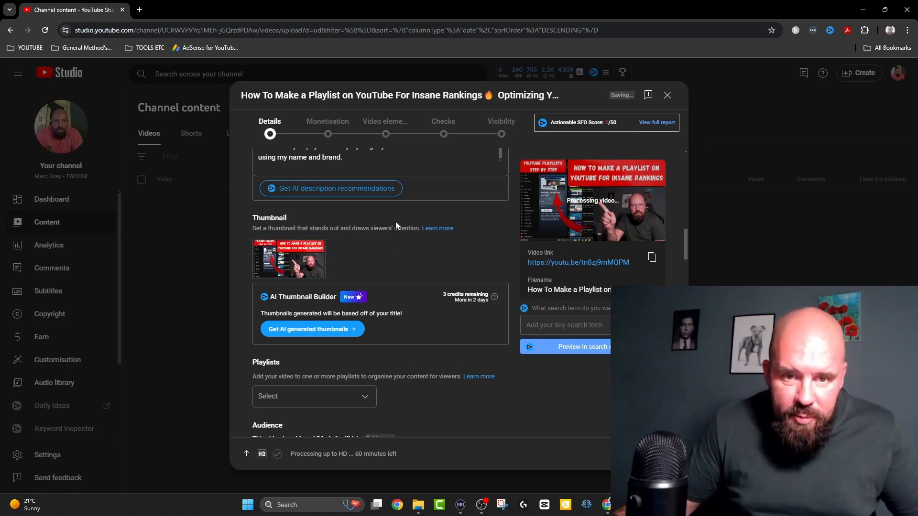
# Add the video to the "YouTube and Video Tips" playlist.
pyautogui.scroll(-4, 388, 217)
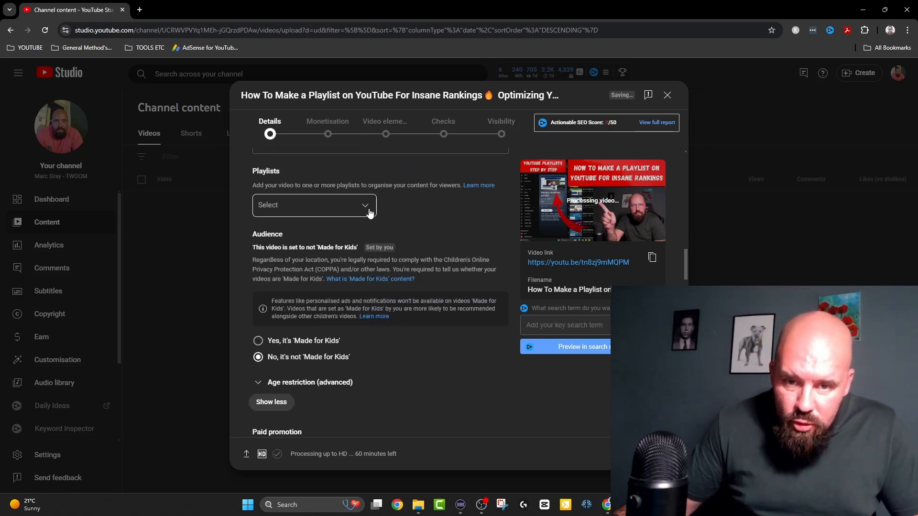
pyautogui.click(366, 211)
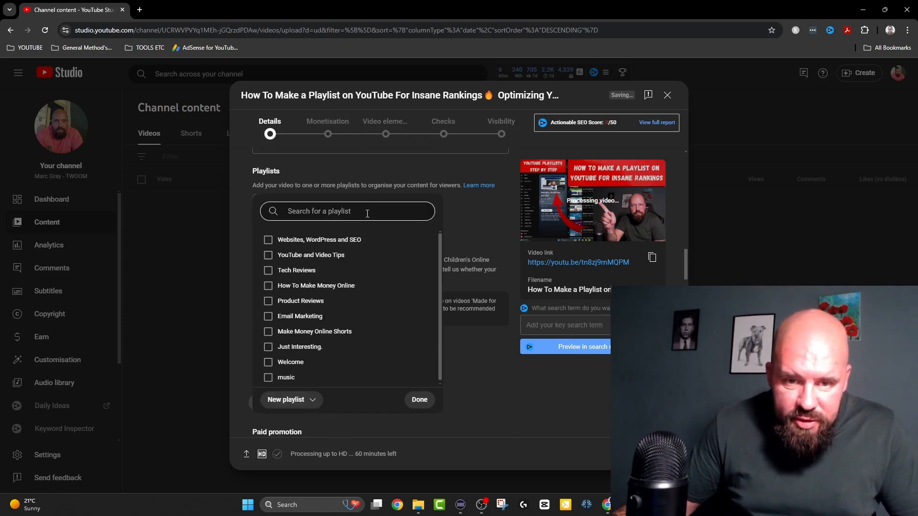
pyautogui.click(382, 256)
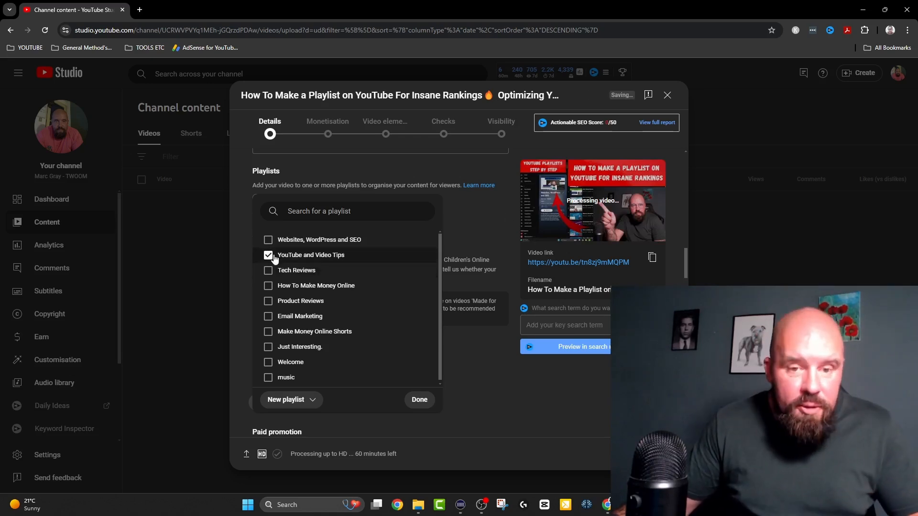
pyautogui.click(420, 401)
# Read the Altered content question and answer it with No.
pyautogui.scroll(-3, 411, 224)
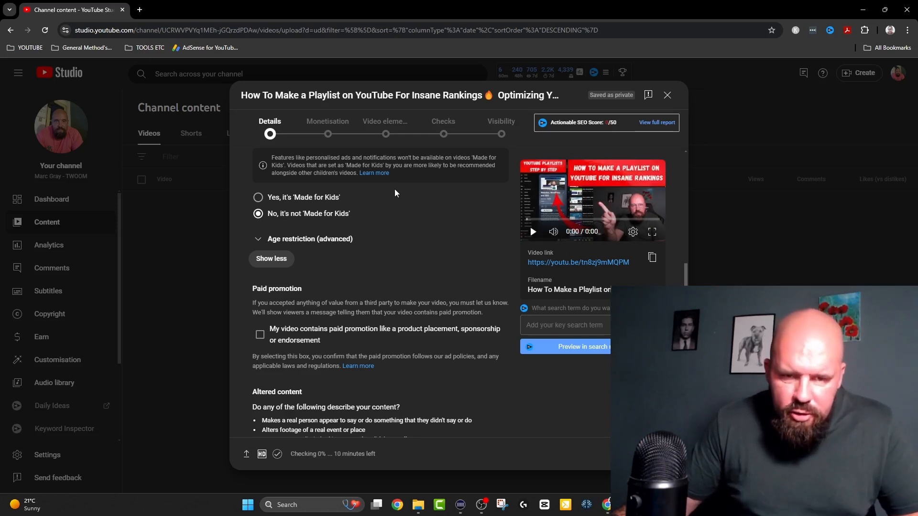
pyautogui.scroll(-3, 400, 190)
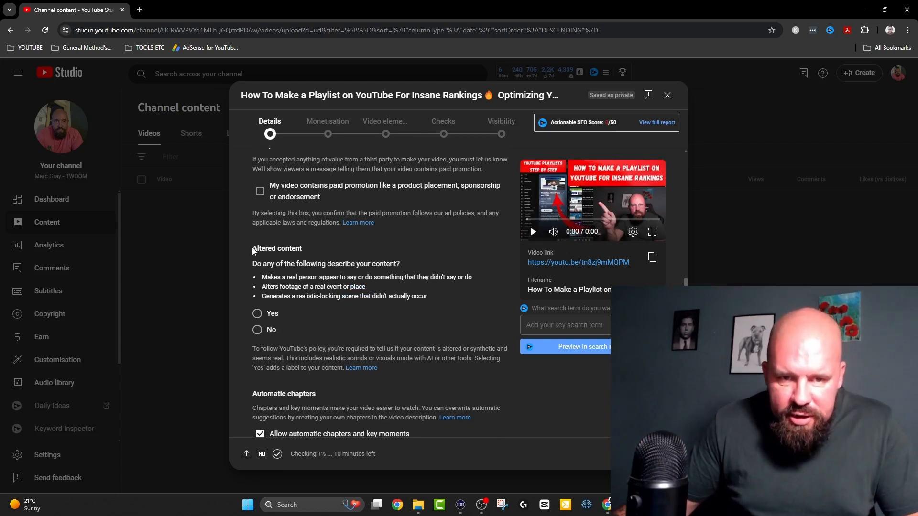
pyautogui.moveTo(252, 248); pyautogui.dragTo(441, 294)
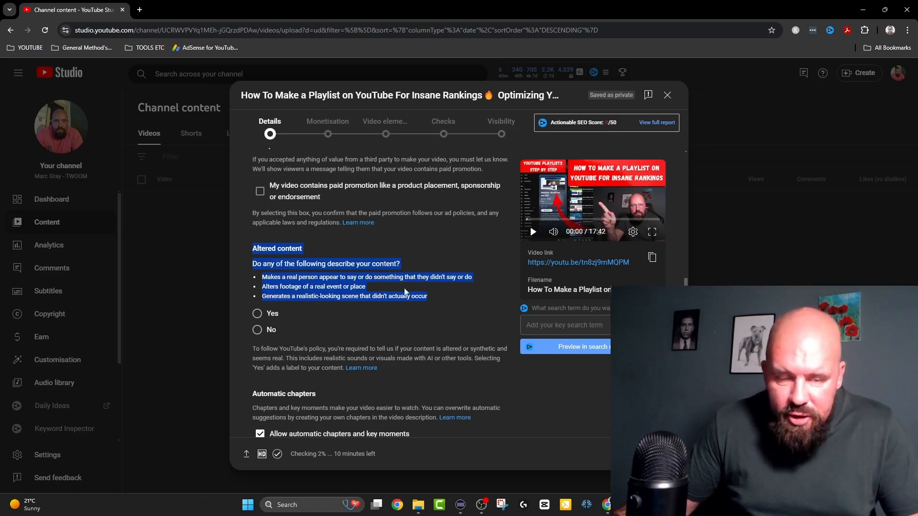
pyautogui.click(257, 314)
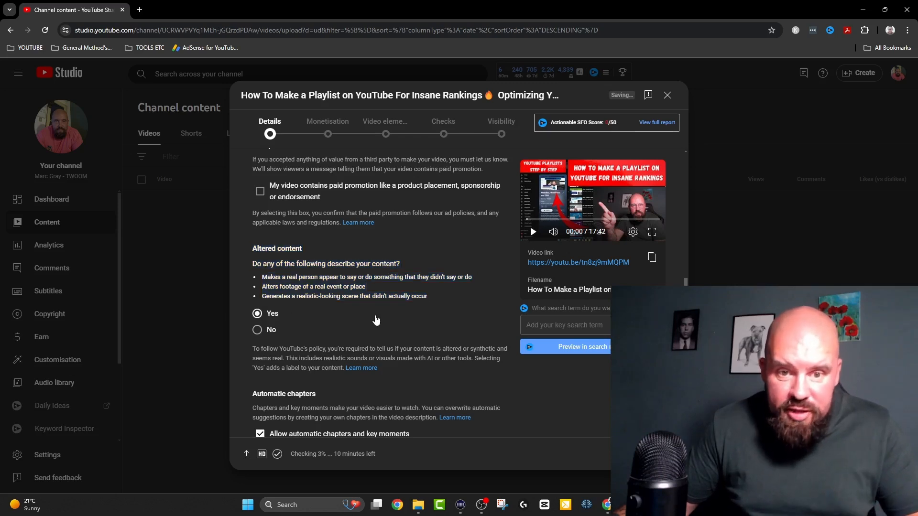
pyautogui.click(257, 330)
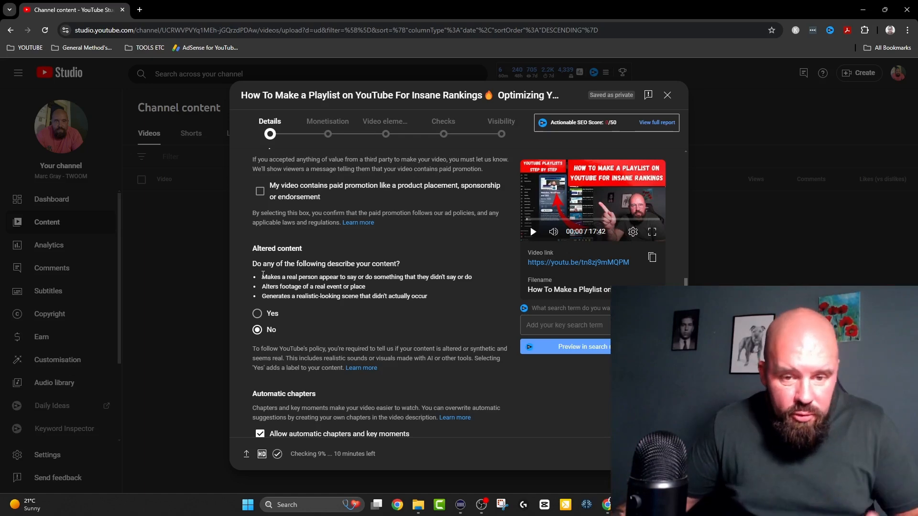
# Copy the keywords in Notepad, "How To Make a playlist on YouTube For Insane Rankings" through "YouTube Playlists Step By Step", into the video's tags.
pyautogui.scroll(-4, 369, 194)
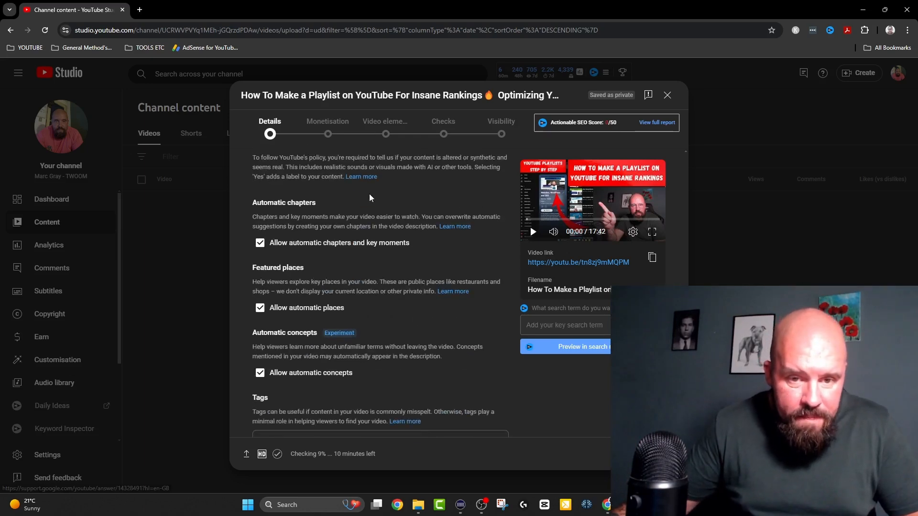
pyautogui.scroll(-3, 337, 190)
pyautogui.scroll(2, 318, 190)
pyautogui.scroll(-1, 317, 188)
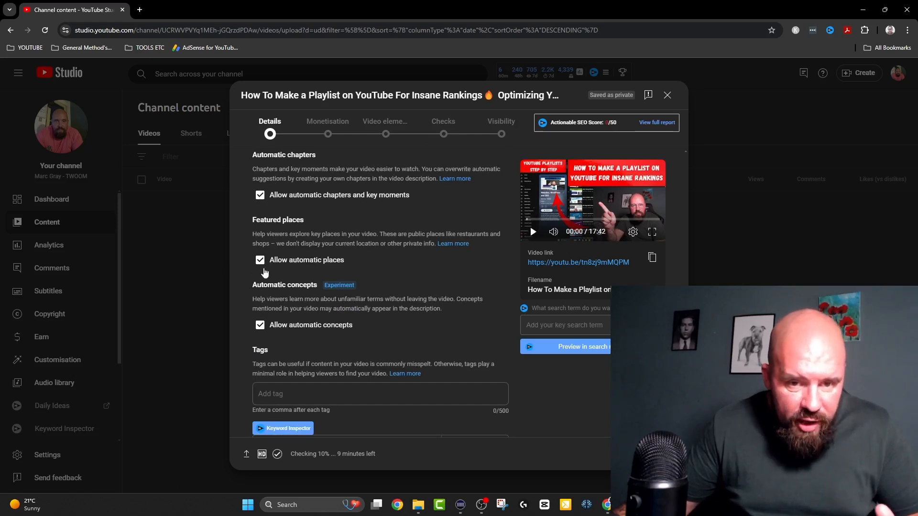
pyautogui.scroll(-3, 380, 243)
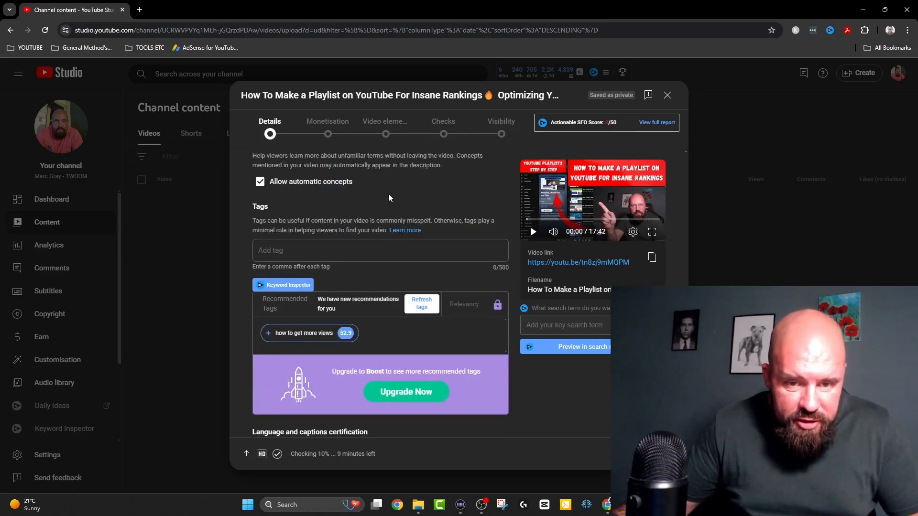
pyautogui.click(290, 250)
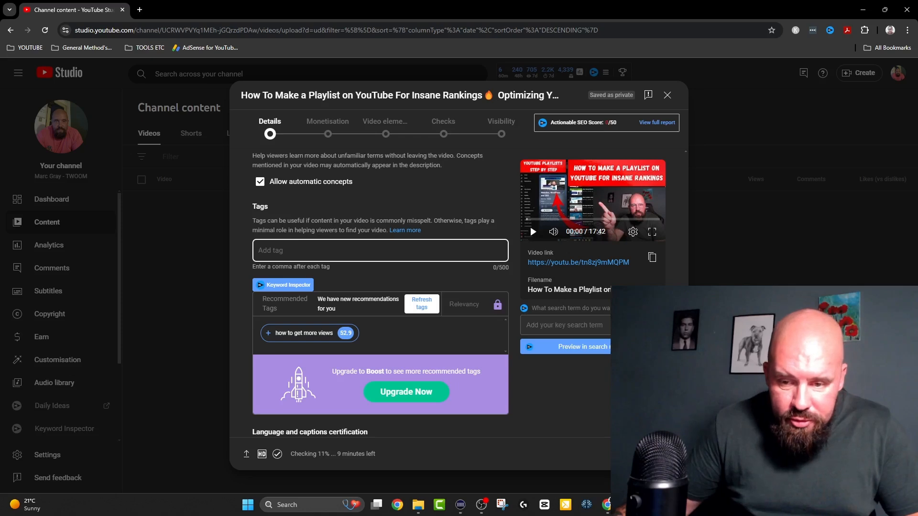
pyautogui.hotkey('alt', 'Tab')
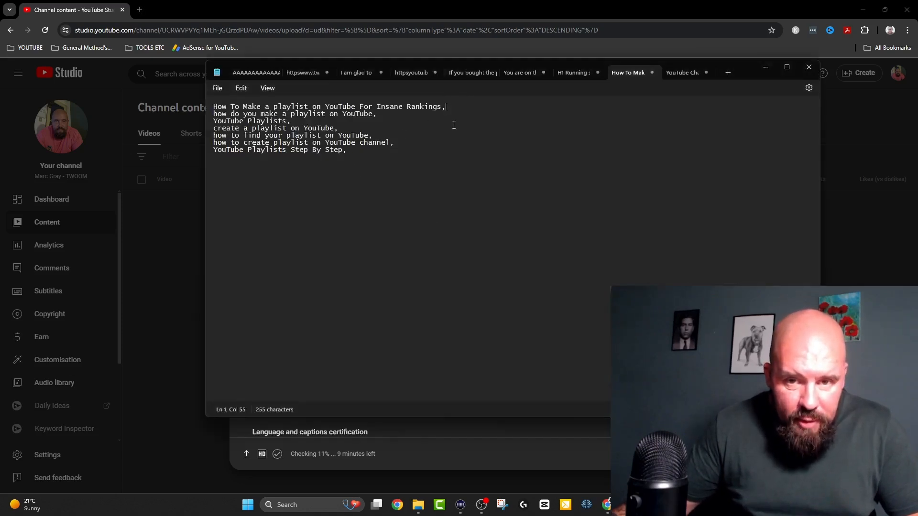
pyautogui.moveTo(353, 156); pyautogui.dragTo(200, 98)
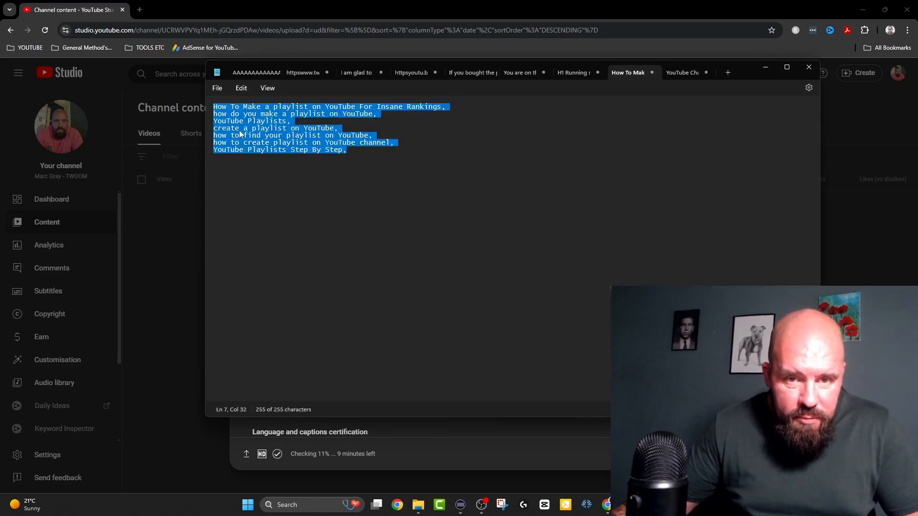
pyautogui.rightClick(272, 127)
pyautogui.click(302, 176)
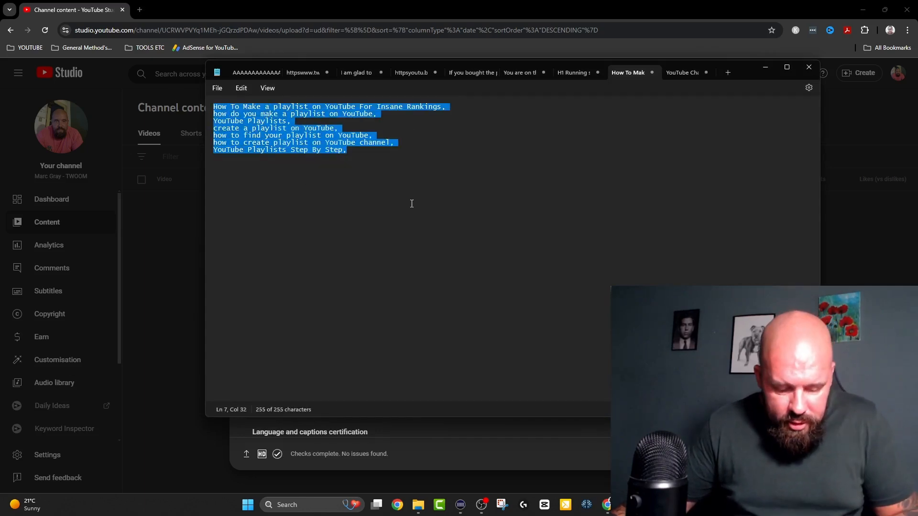
pyautogui.hotkey('alt', 'Tab')
pyautogui.rightClick(275, 250)
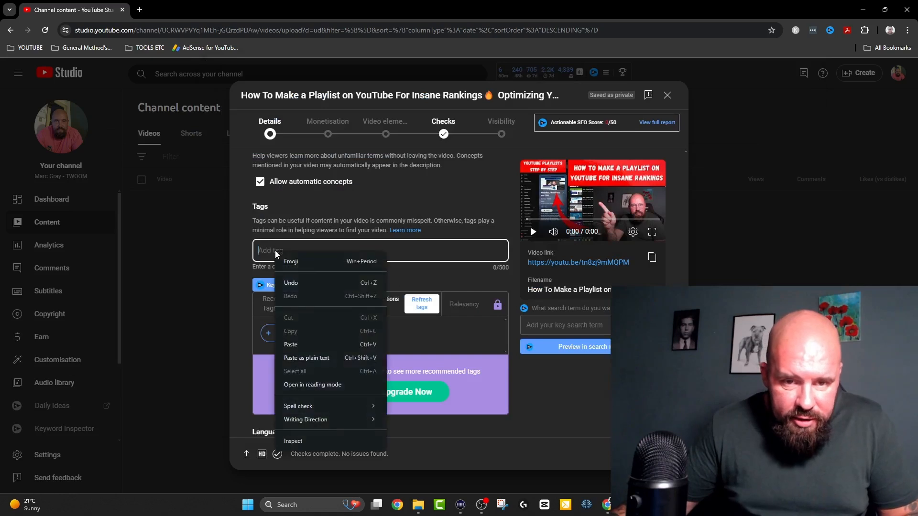
pyautogui.click(292, 343)
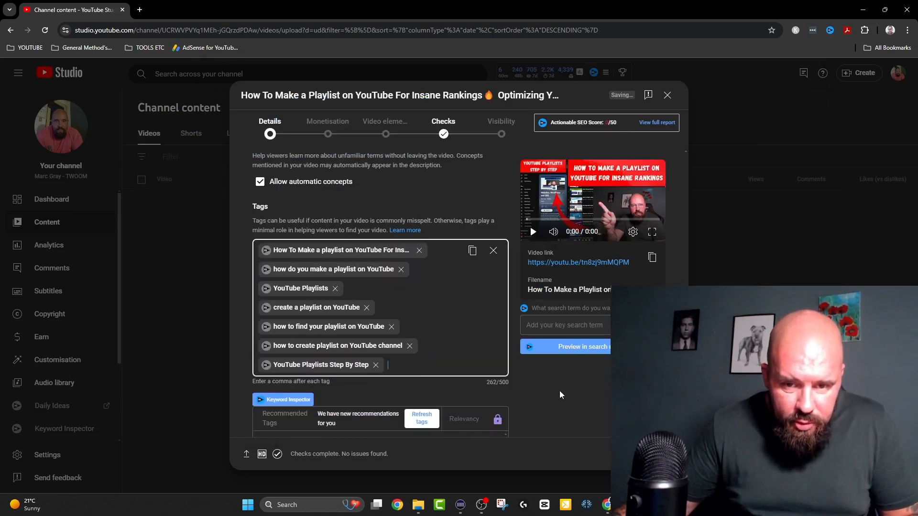
# Check the language, recording and distribution settings and select Standard YouTube Licence as the video's licence.
pyautogui.scroll(-1, 426, 201)
pyautogui.scroll(-1, 430, 201)
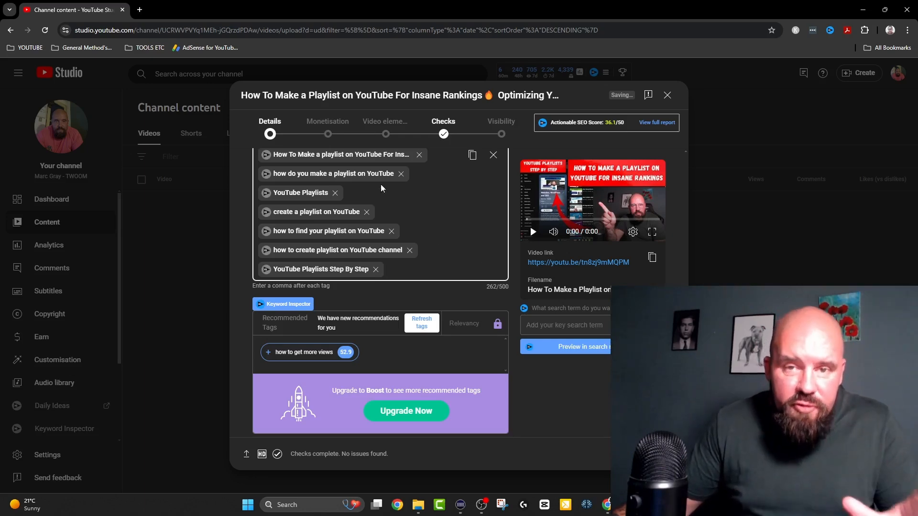
pyautogui.scroll(-8, 380, 184)
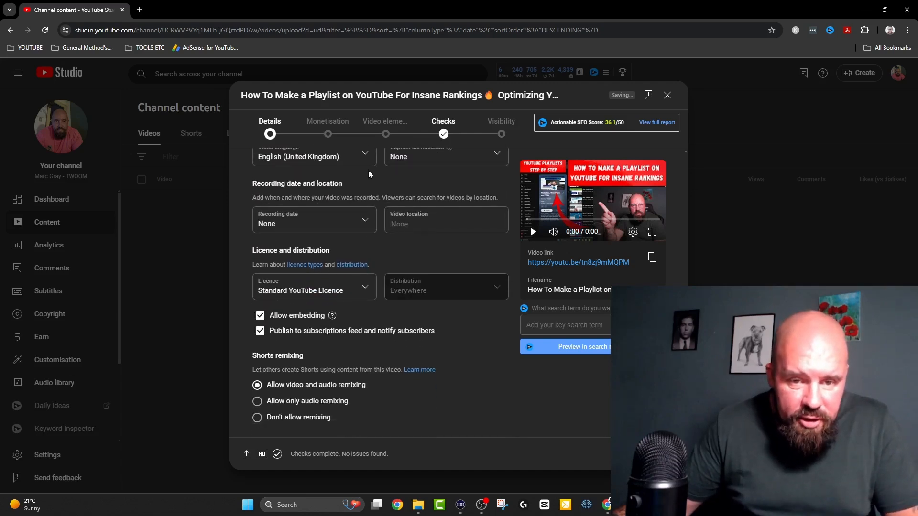
pyautogui.scroll(1, 368, 170)
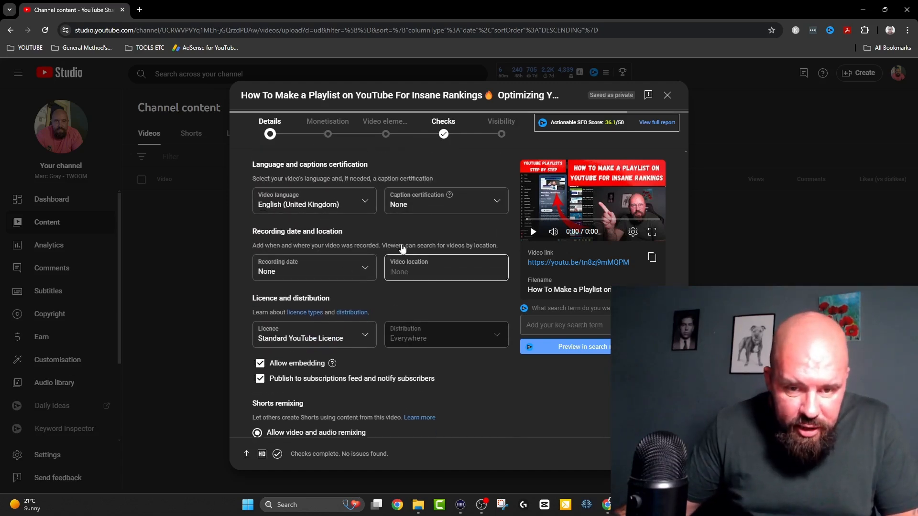
pyautogui.scroll(-3, 401, 248)
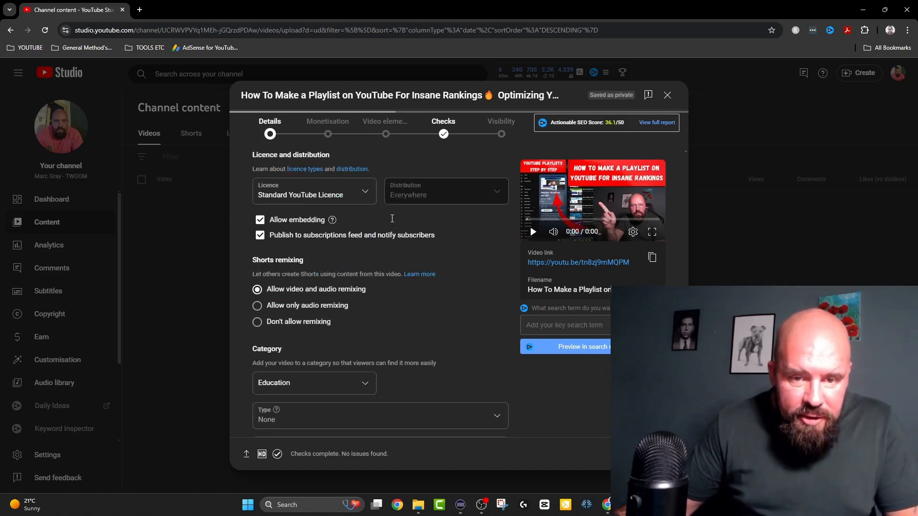
pyautogui.click(367, 196)
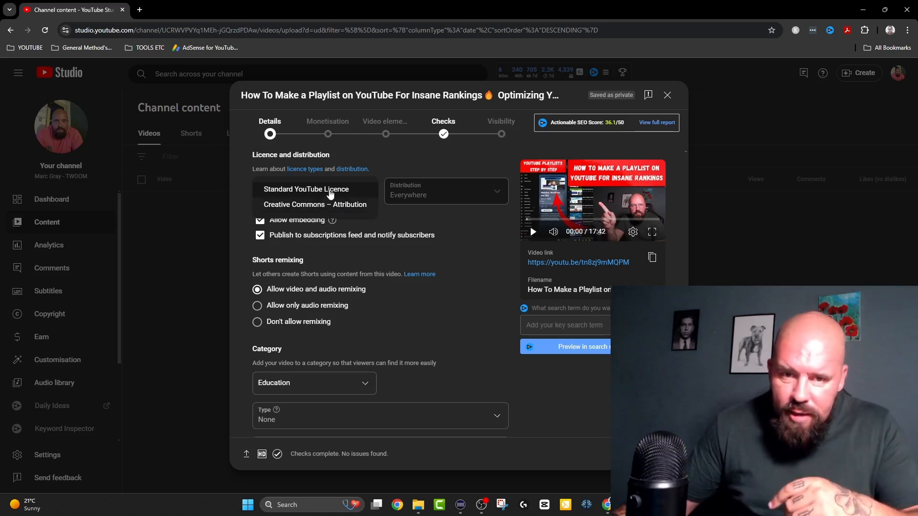
pyautogui.click(340, 190)
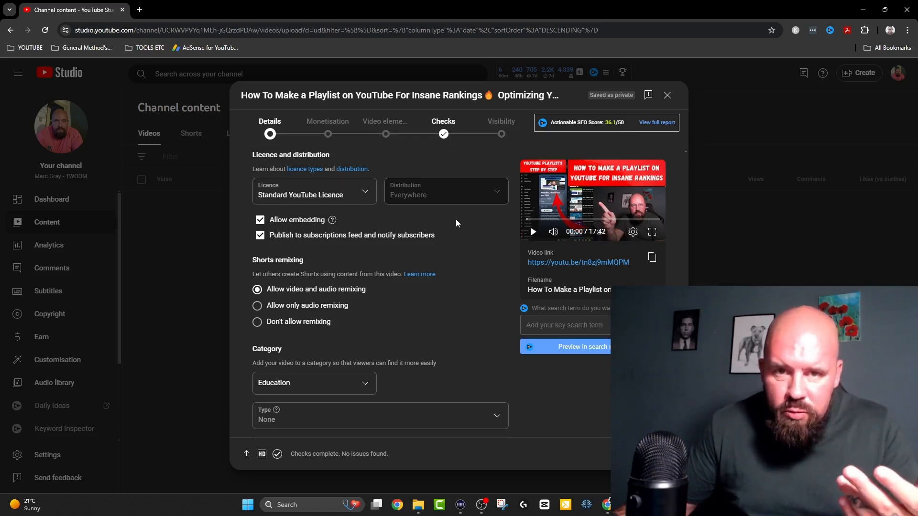
# Review the Shorts remixing, category and comment settings and look through the Academic system options without changing them.
pyautogui.scroll(-2, 452, 215)
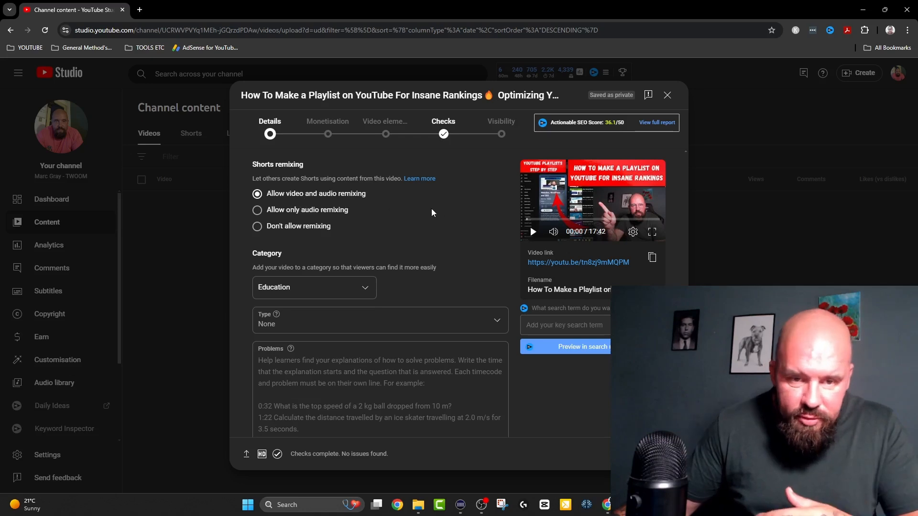
pyautogui.scroll(-2, 379, 194)
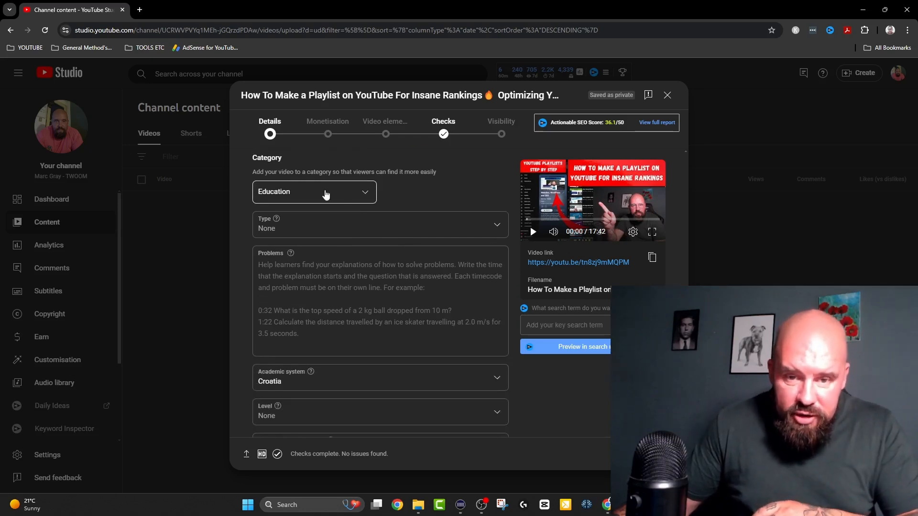
pyautogui.scroll(-4, 413, 175)
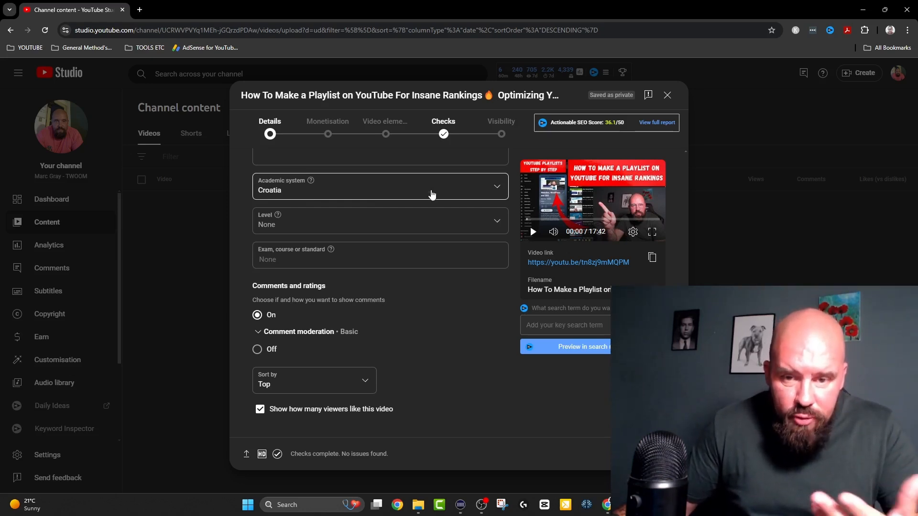
pyautogui.click(431, 194)
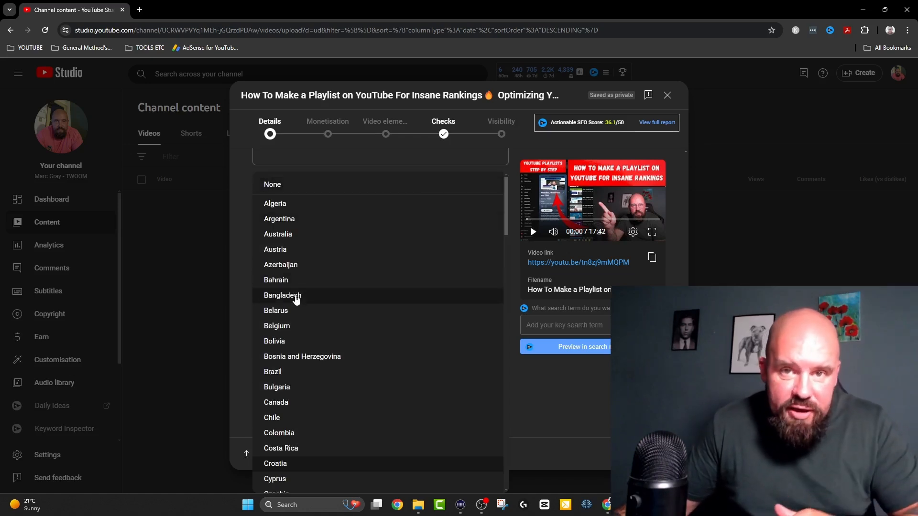
pyautogui.click(576, 388)
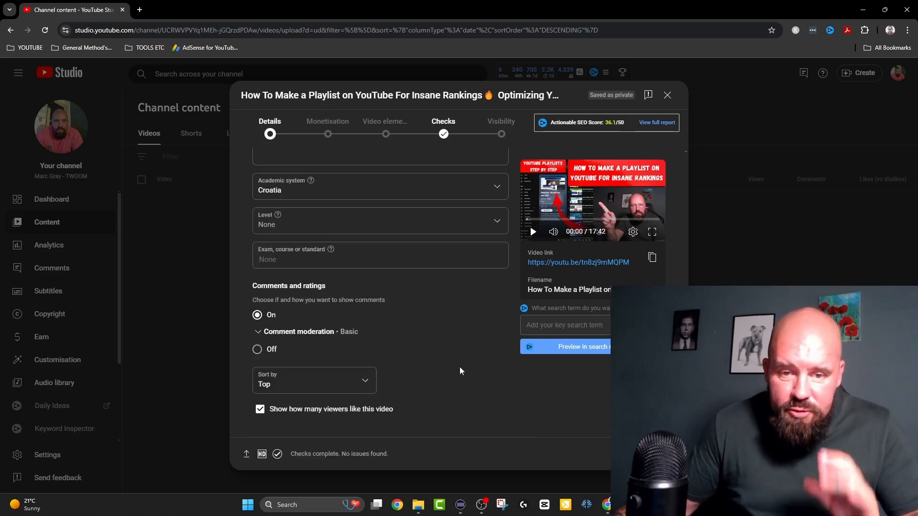
pyautogui.scroll(-1, 431, 261)
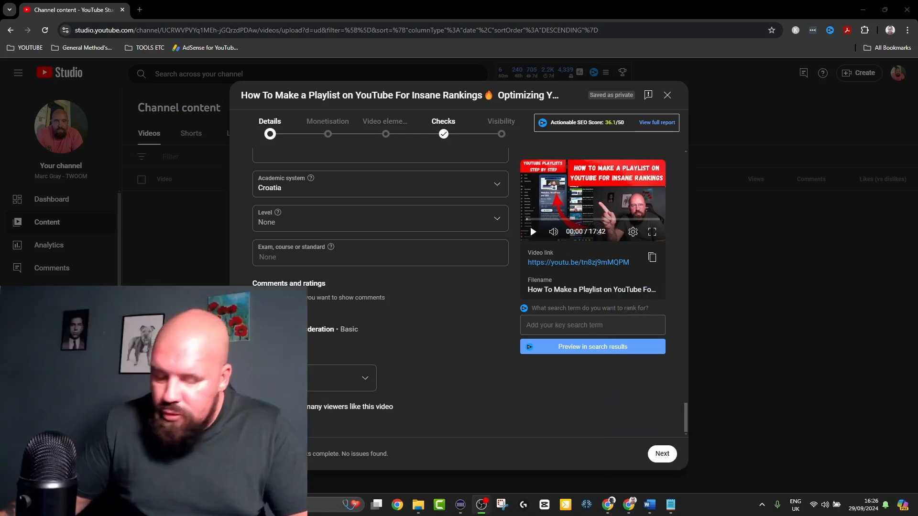
# Proceed to the Monetisation stage of the upload and set the video's ad monetisation to On.
pyautogui.click(624, 406)
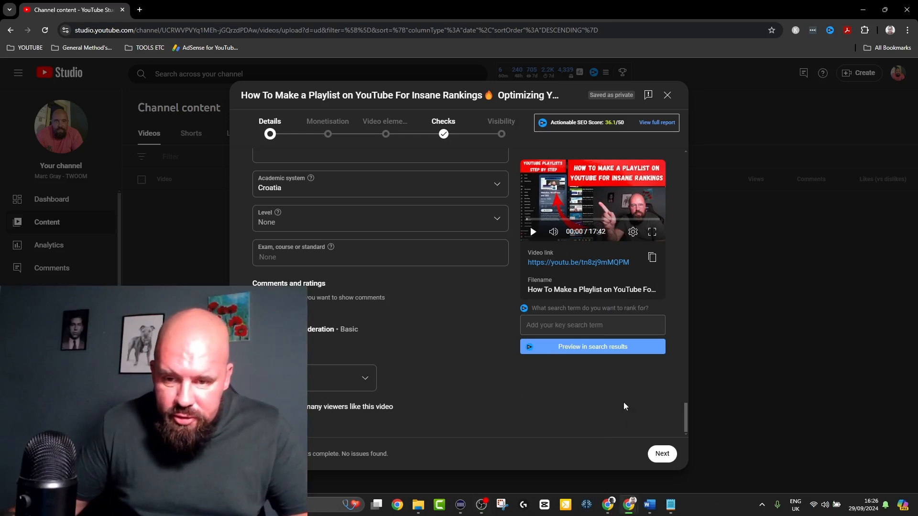
pyautogui.click(661, 454)
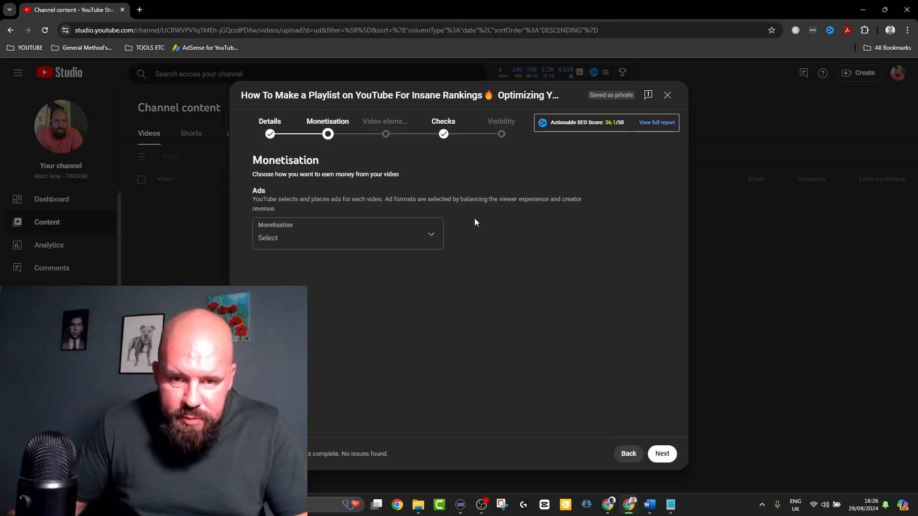
pyautogui.click(432, 238)
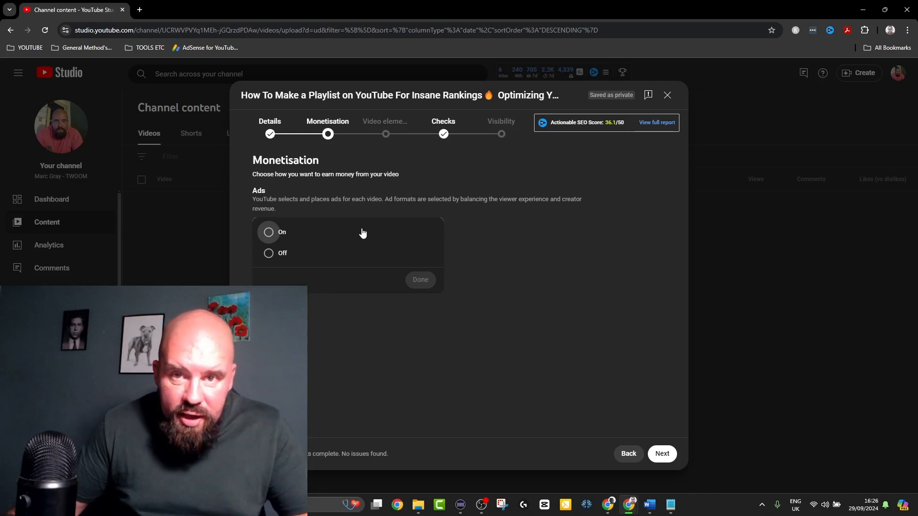
pyautogui.click(270, 233)
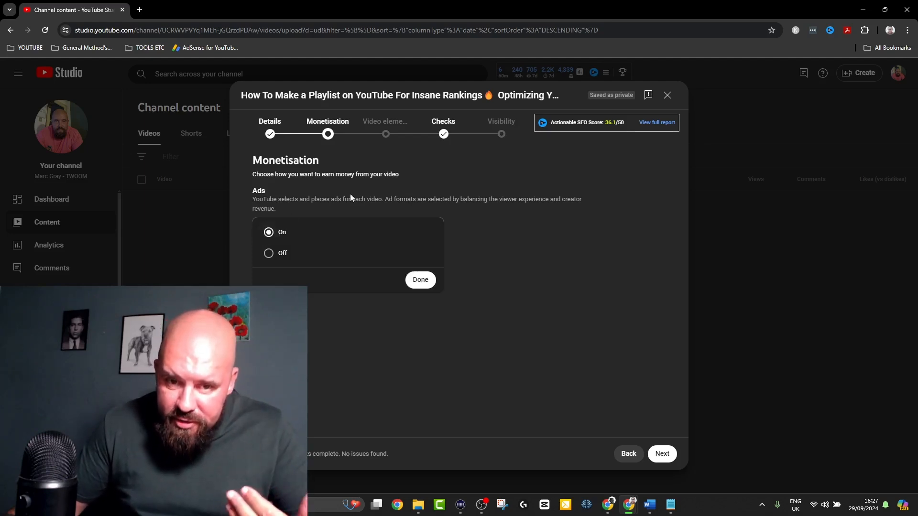
pyautogui.click(421, 280)
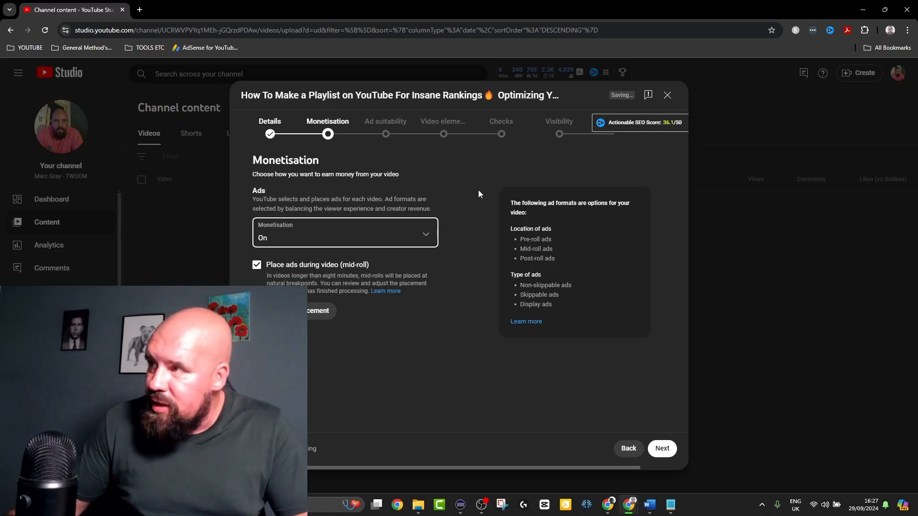
# Review the Ad suitability content categories, declare "None of the above" and submit the rating.
pyautogui.click(668, 447)
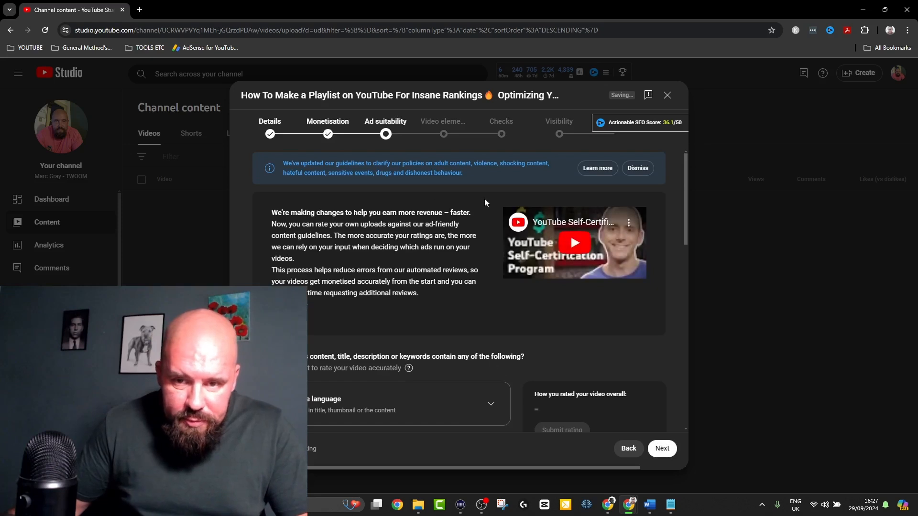
pyautogui.scroll(-4, 483, 197)
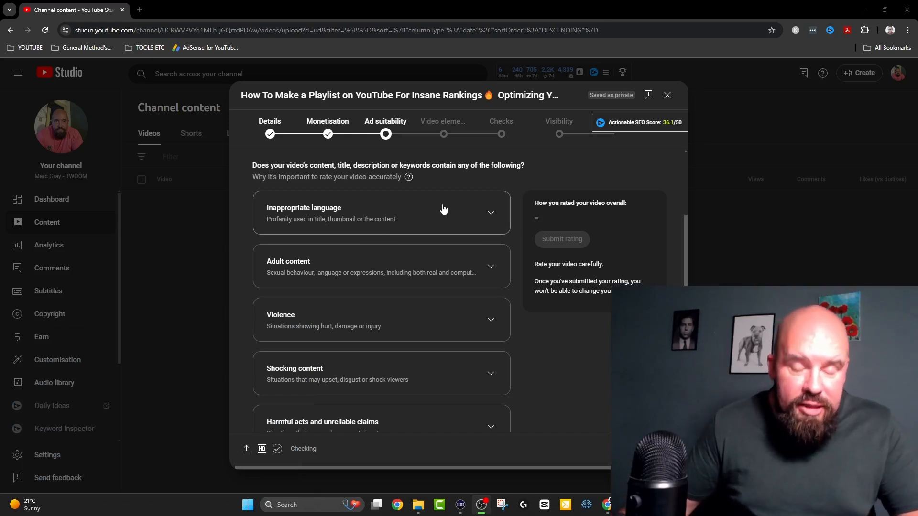
pyautogui.scroll(-3, 385, 204)
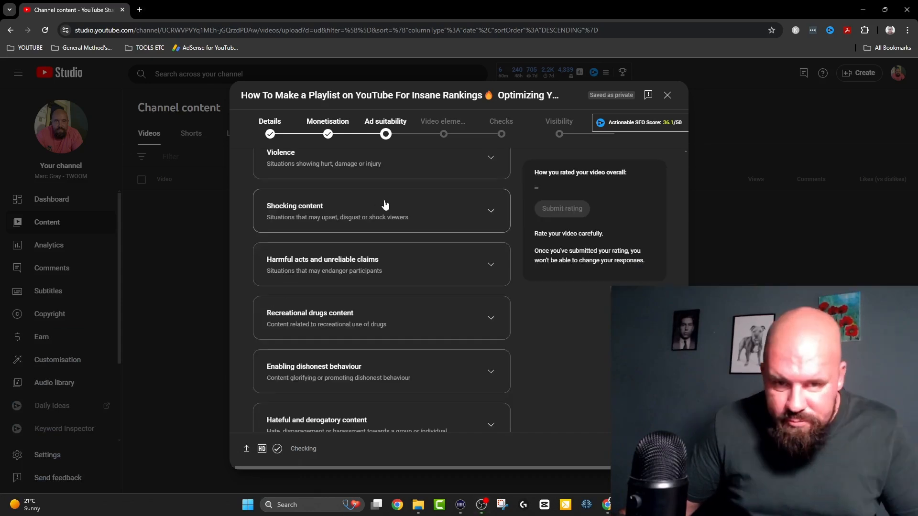
pyautogui.scroll(2, 385, 205)
pyautogui.scroll(-4, 356, 205)
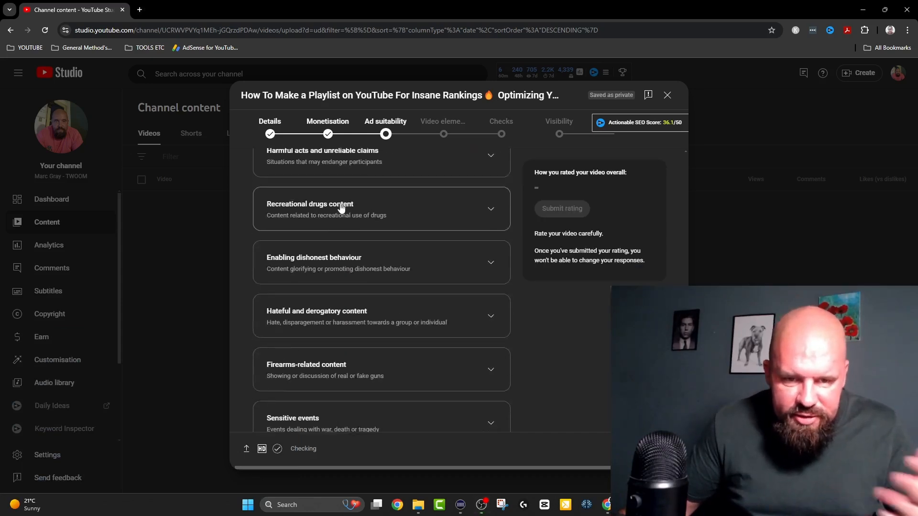
pyautogui.scroll(-2, 341, 207)
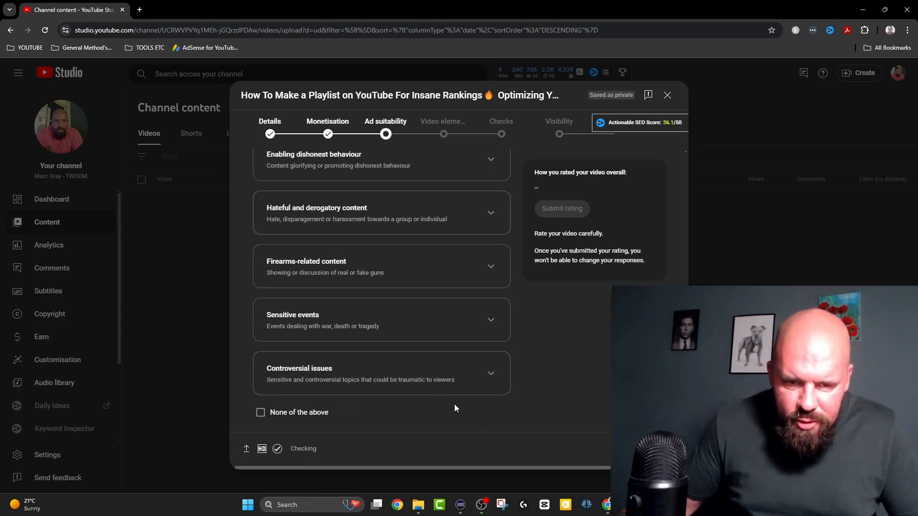
pyautogui.click(260, 414)
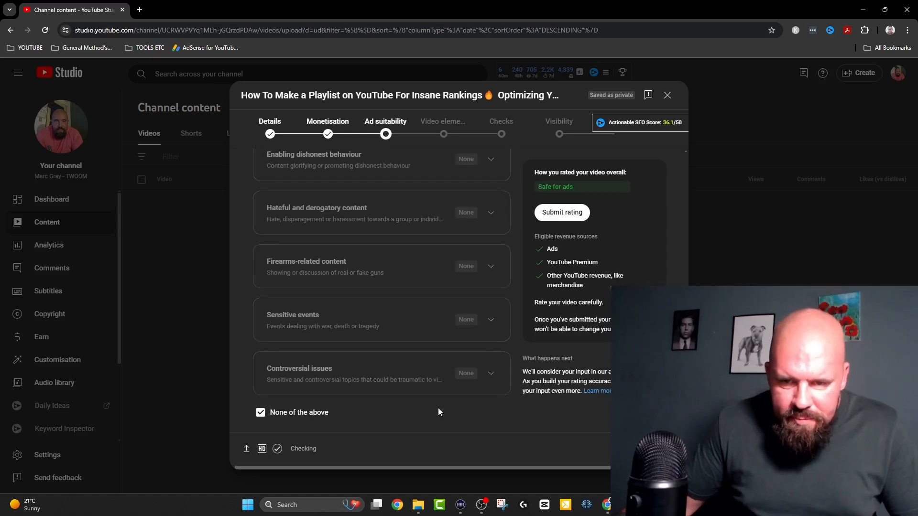
pyautogui.click(564, 215)
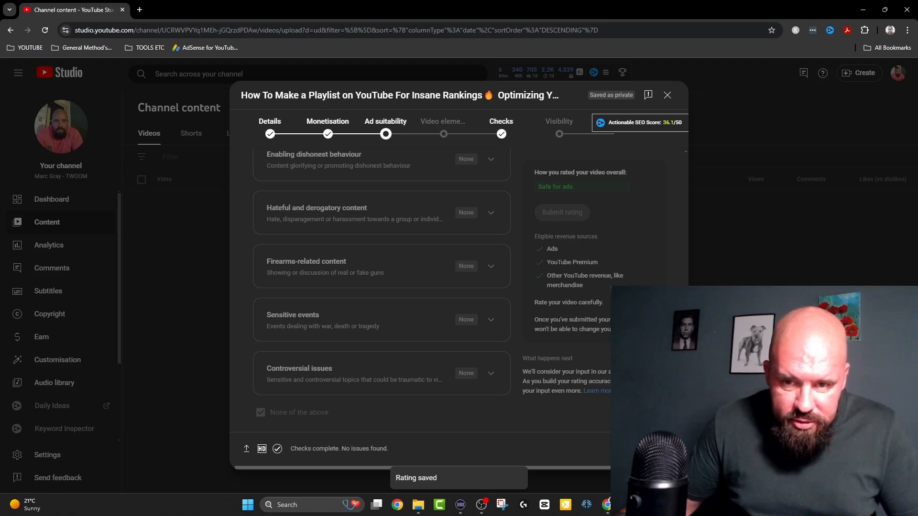
# Proceed to the Video elements stage and add a video card linking to the Detailed Keyword Research Tutorial, searching own videos for "keyword".
pyautogui.click(665, 449)
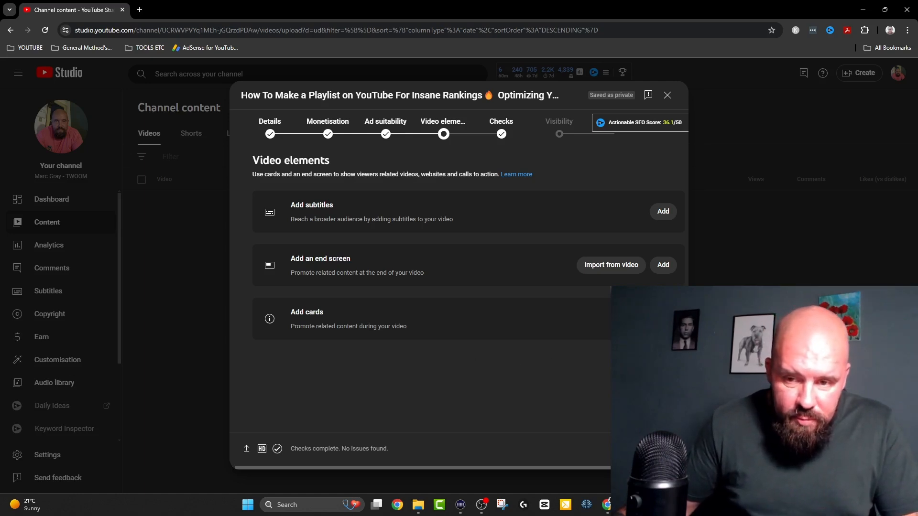
pyautogui.click(663, 319)
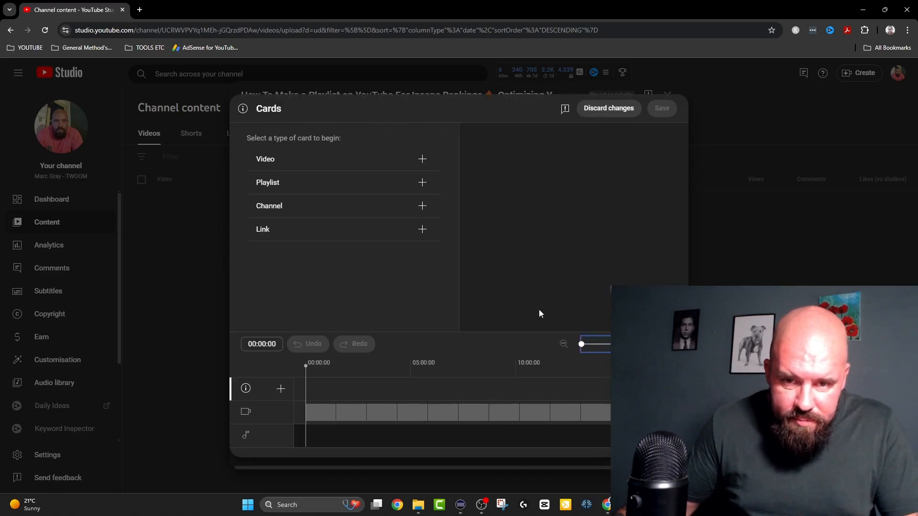
pyautogui.click(422, 160)
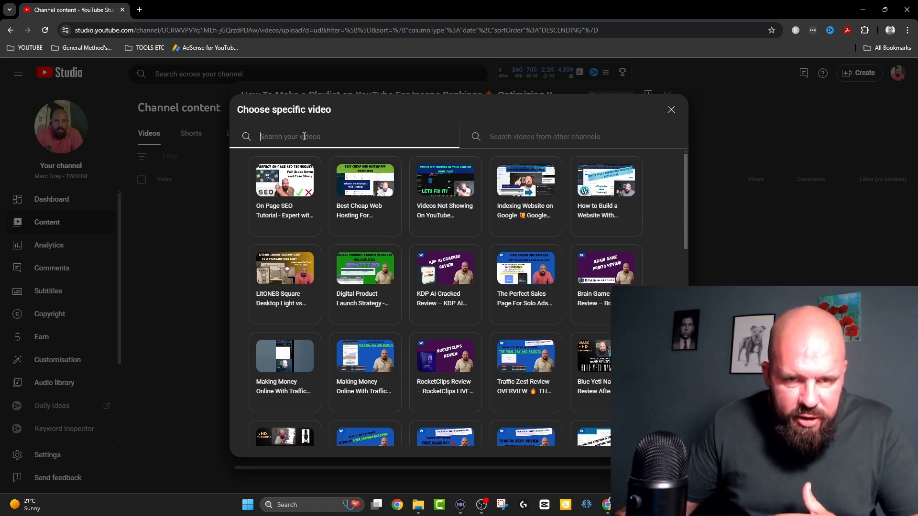
pyautogui.write('k')
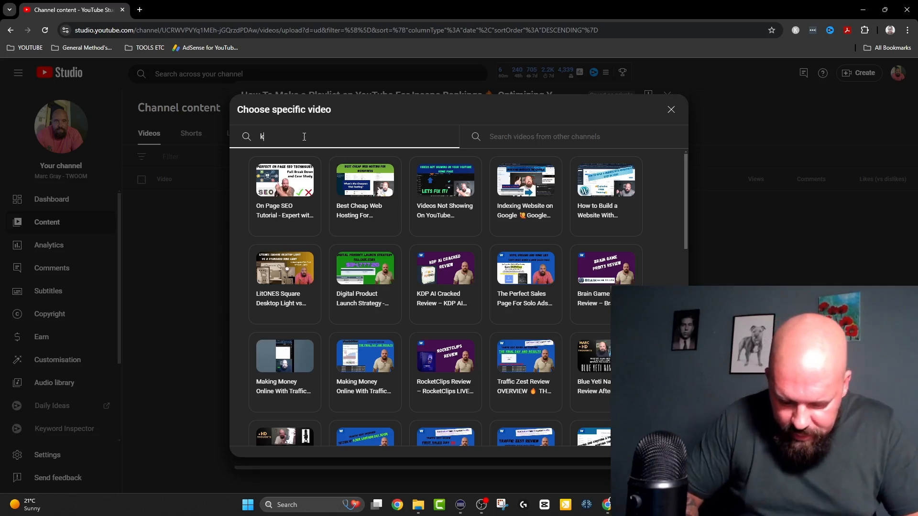
pyautogui.write('ey')
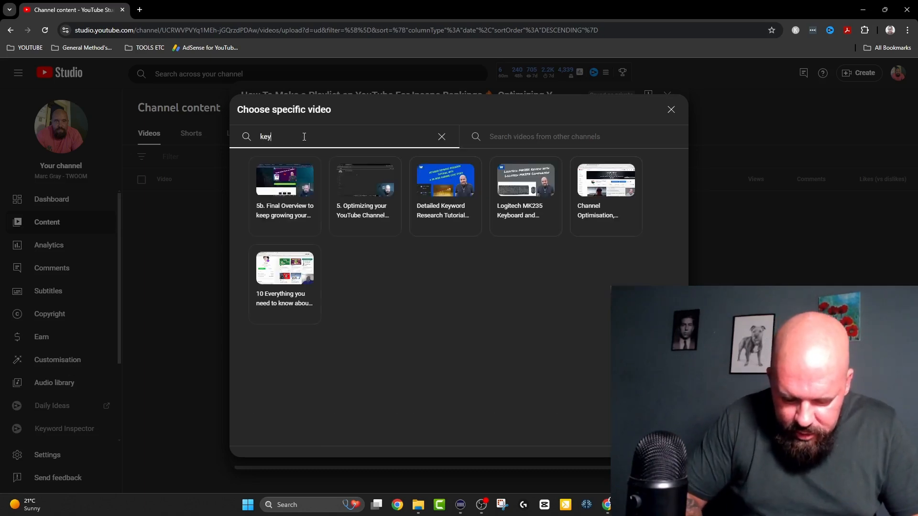
pyautogui.write('word')
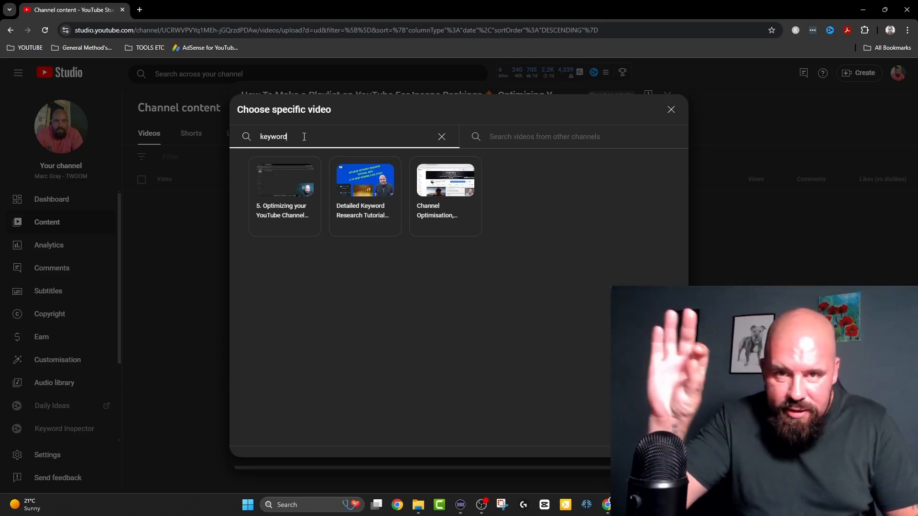
pyautogui.click(365, 194)
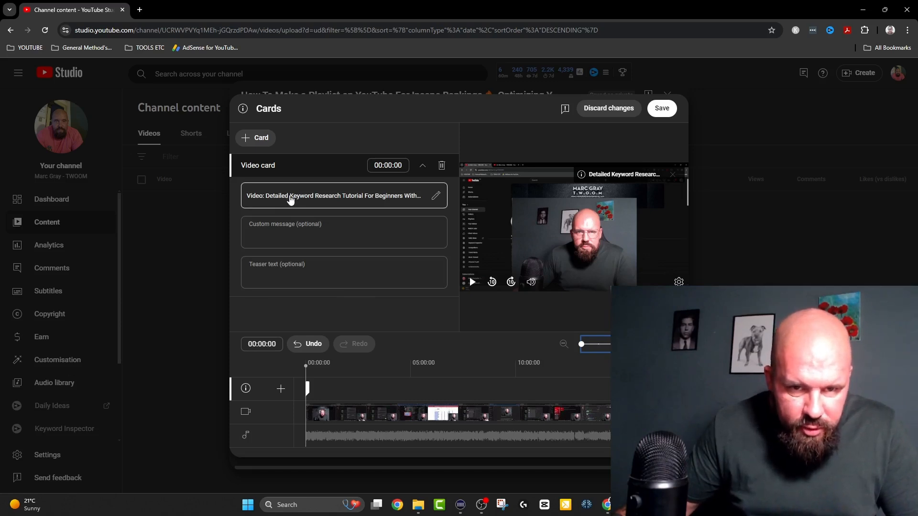
# Copy "Keyword Research Tutorial" from the linked video's title into the card's teaser text.
pyautogui.moveTo(290, 200); pyautogui.dragTo(364, 203)
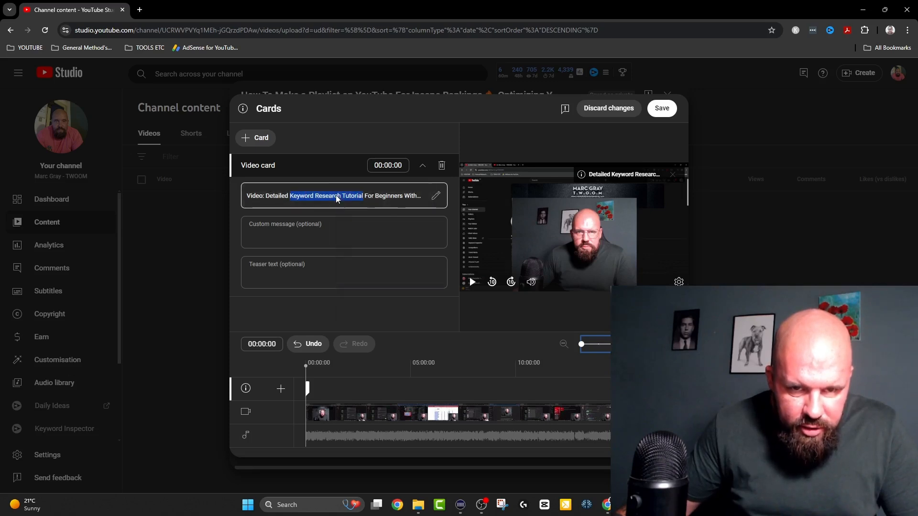
pyautogui.rightClick(337, 197)
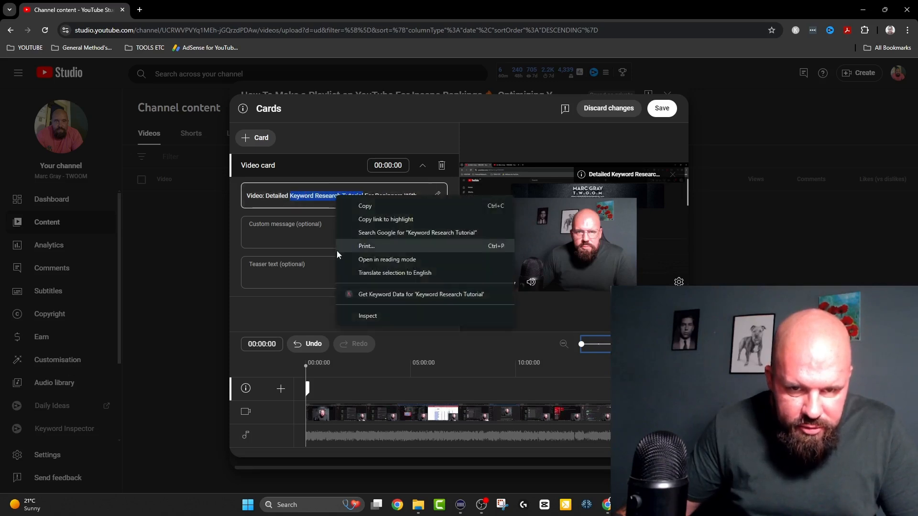
pyautogui.click(366, 206)
pyautogui.click(265, 274)
pyautogui.rightClick(263, 274)
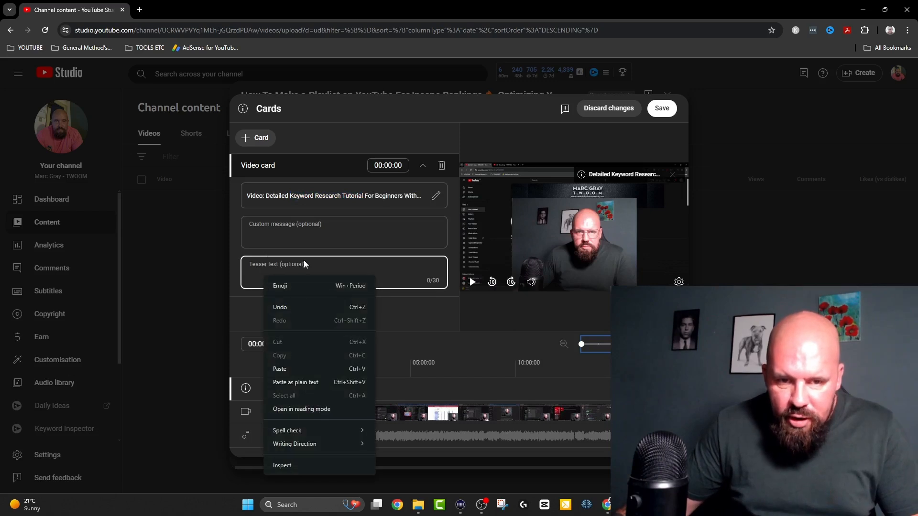
pyautogui.click(286, 369)
pyautogui.click(353, 300)
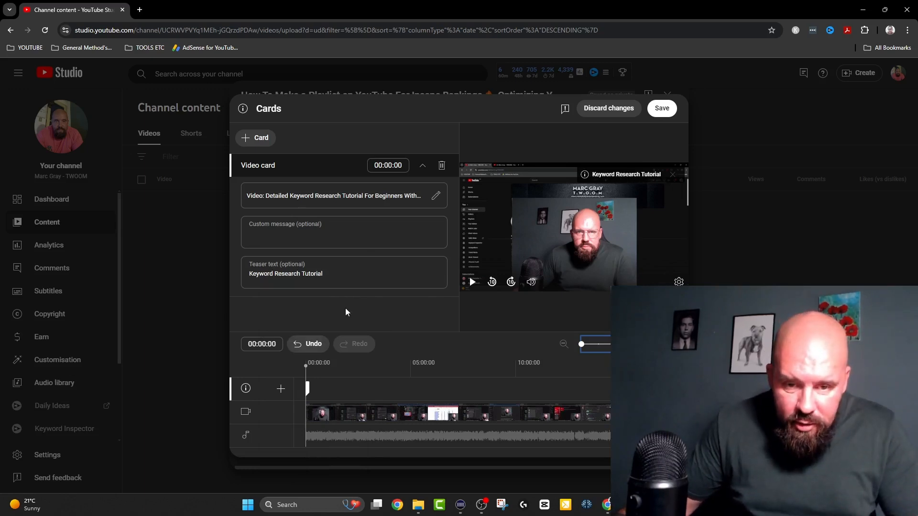
# Move the video card to 13:30:05 on the timeline, preview the video at about 13:31, and save the cards.
pyautogui.moveTo(306, 388)
pyautogui.mouseDown()
pyautogui.moveTo(654, 388)
pyautogui.moveTo(589, 371)
pyautogui.mouseUp()
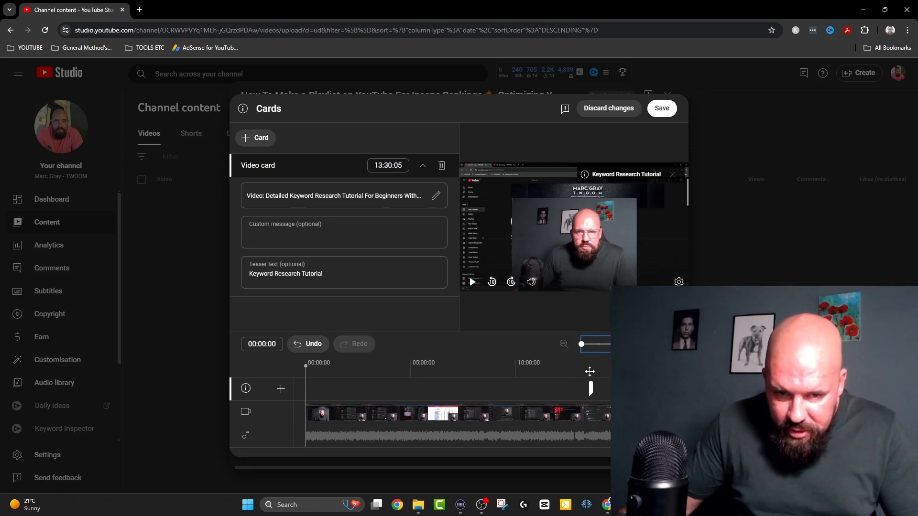
pyautogui.moveTo(305, 385); pyautogui.dragTo(590, 383)
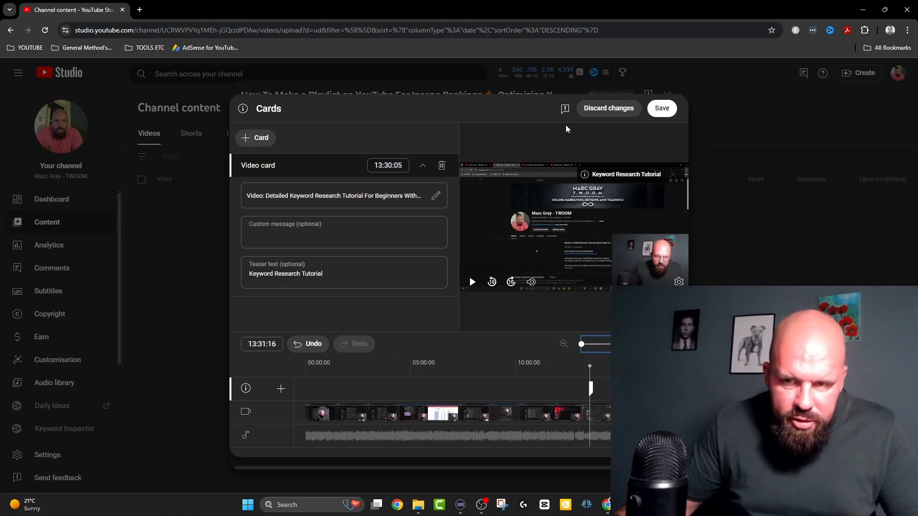
pyautogui.click(664, 109)
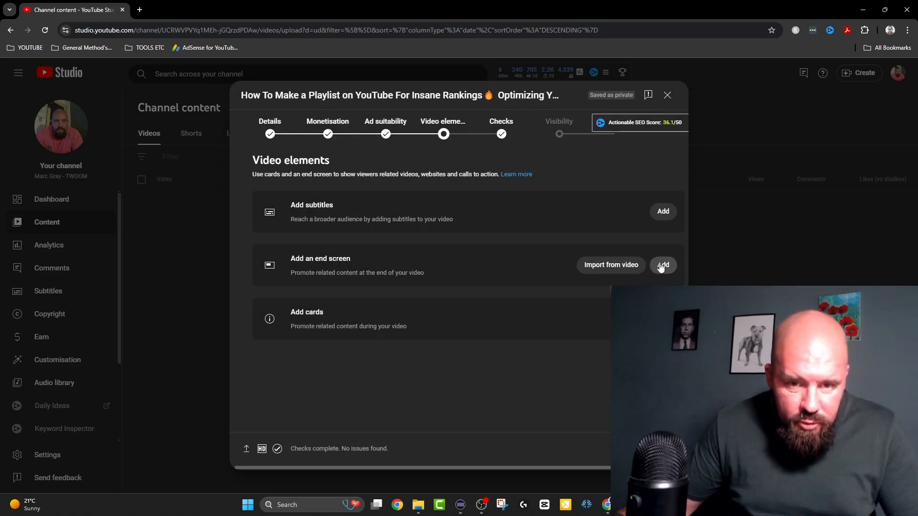
pyautogui.click(663, 266)
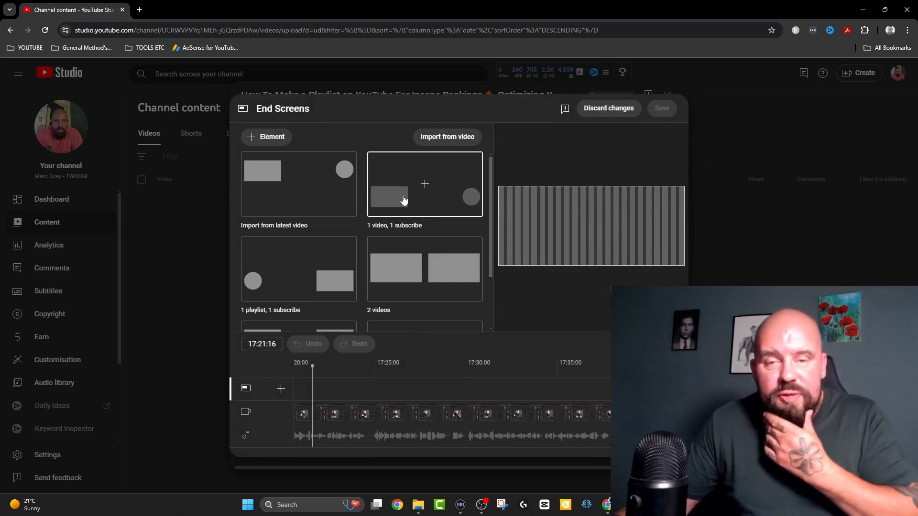
pyautogui.click(431, 200)
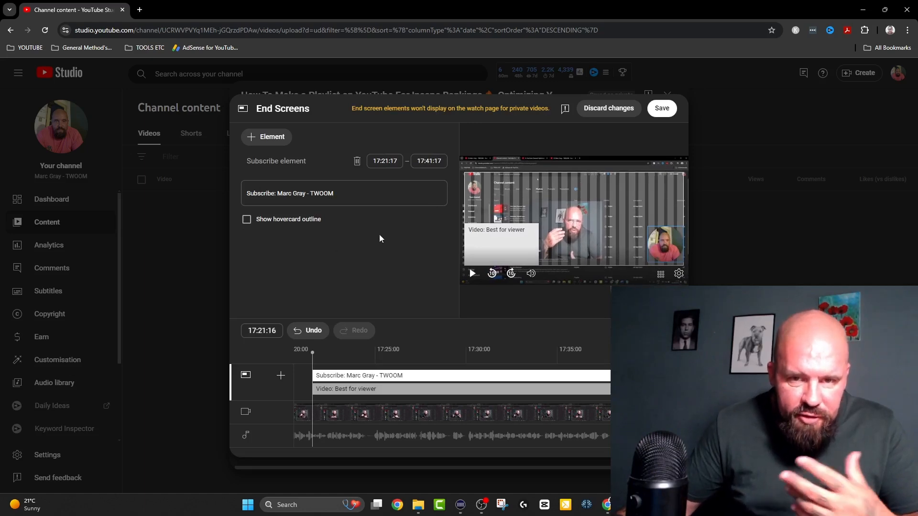
pyautogui.click(608, 108)
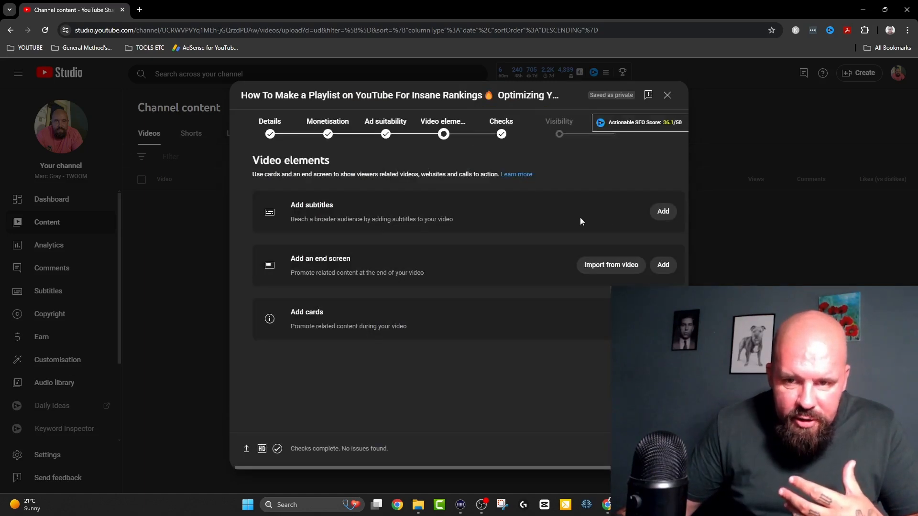
# Add an end screen to the video using the "1 video, 1 subscribe" template after looking through the available layouts.
pyautogui.click(663, 266)
pyautogui.scroll(-2, 421, 201)
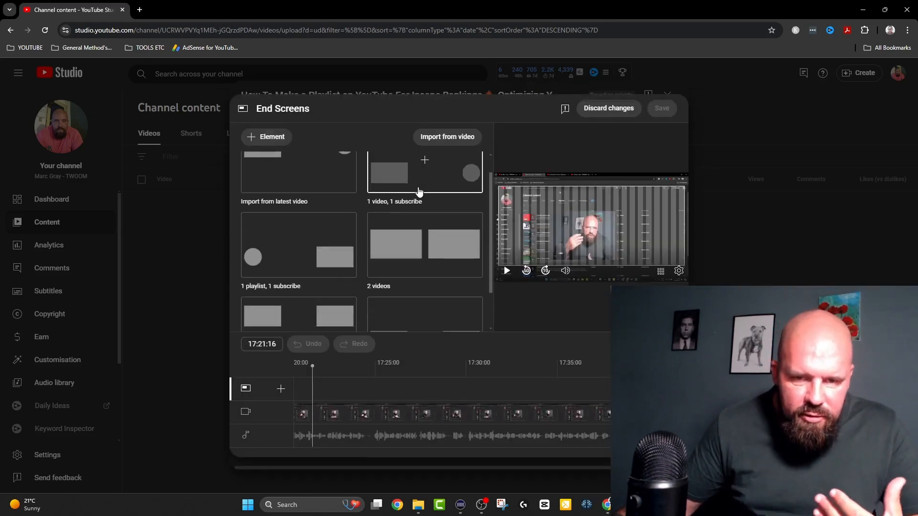
pyautogui.scroll(1, 431, 239)
pyautogui.scroll(-1, 414, 215)
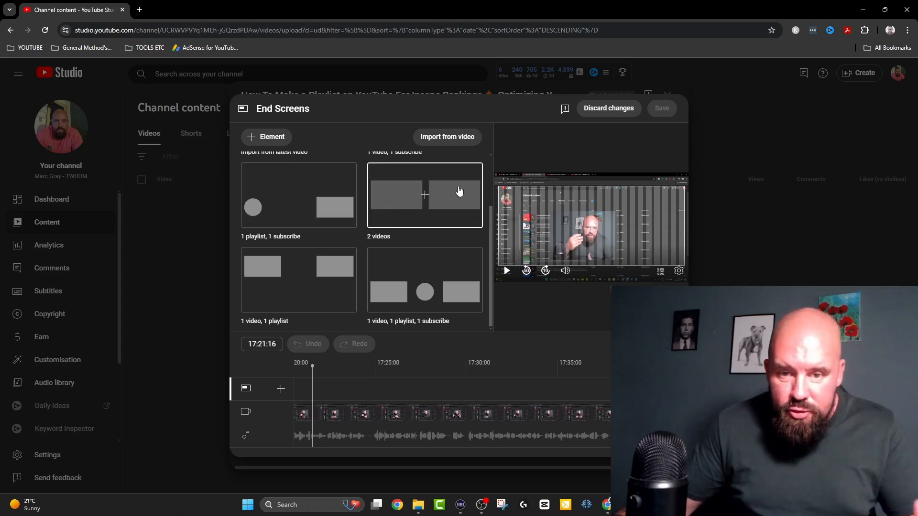
pyautogui.scroll(2, 415, 234)
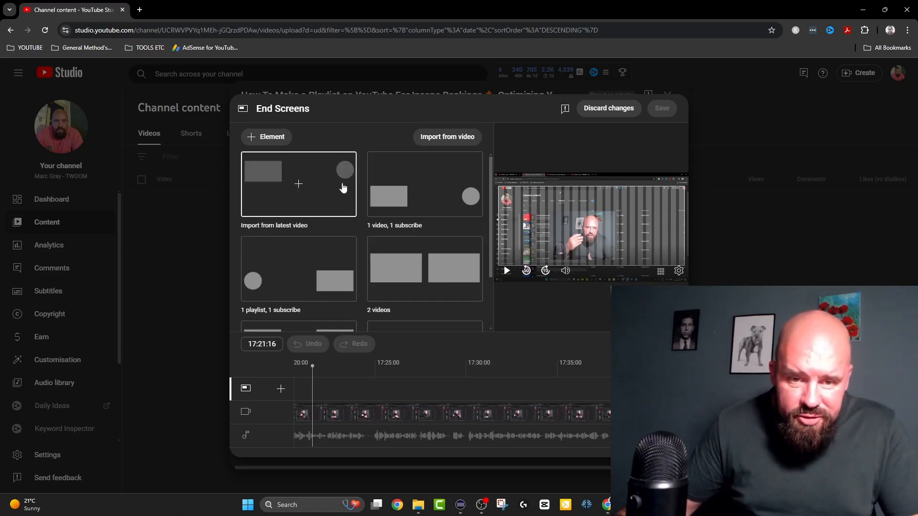
pyautogui.click(414, 174)
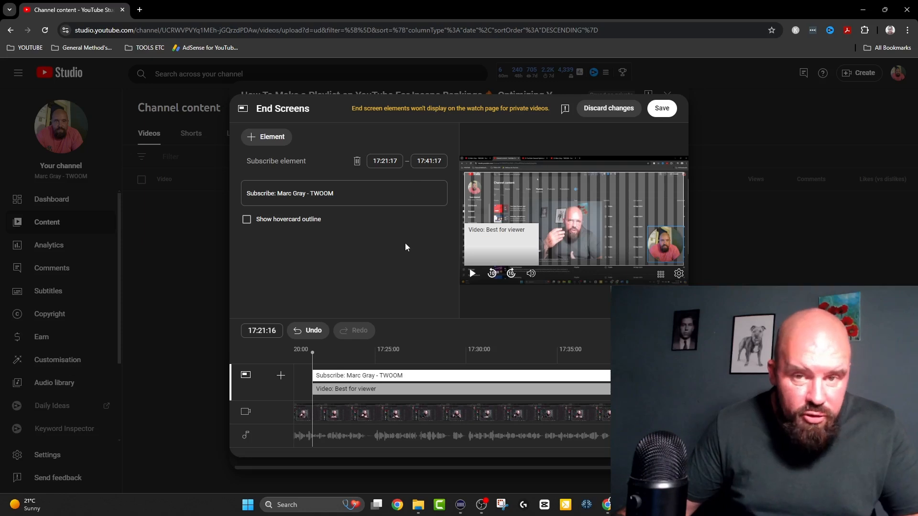
# Show the subscribe element's hovercard outline and move the video and subscribe elements up to the upper corners of the video frame.
pyautogui.click(247, 221)
pyautogui.click(508, 239)
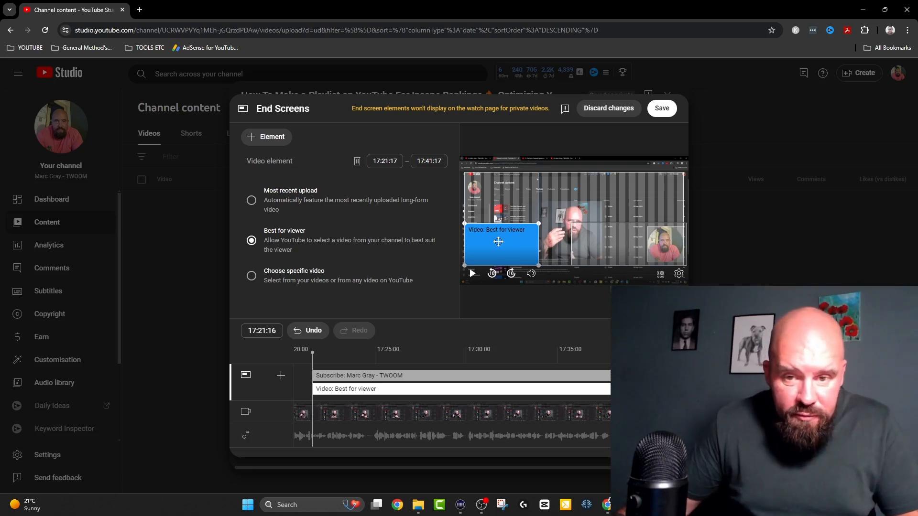
pyautogui.moveTo(494, 240); pyautogui.dragTo(495, 188)
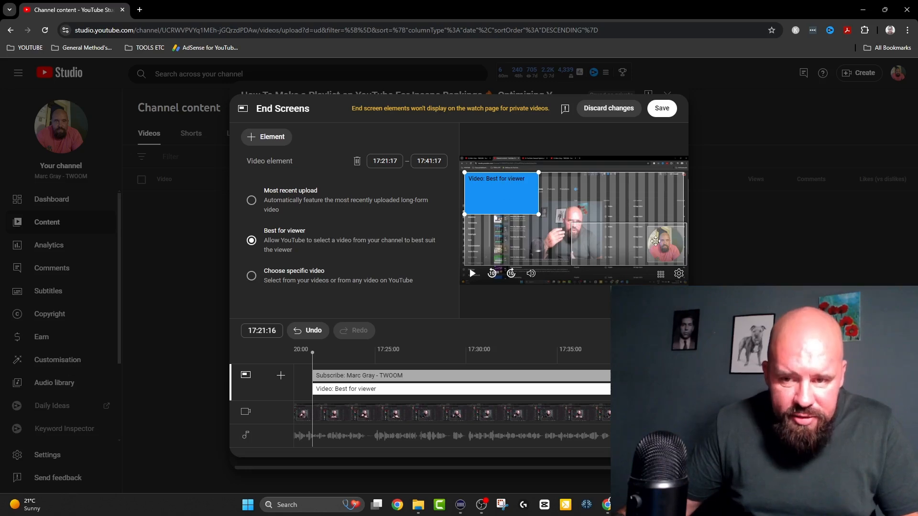
pyautogui.moveTo(660, 243); pyautogui.dragTo(660, 190)
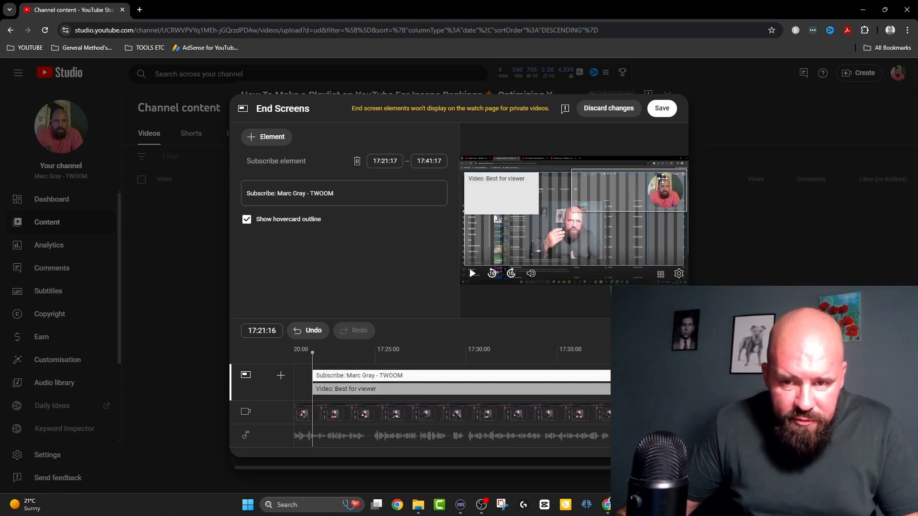
# Set the end screen's video element to a specific video, searching own videos for "review" and choosing YT Influencer Review.
pyautogui.click(533, 190)
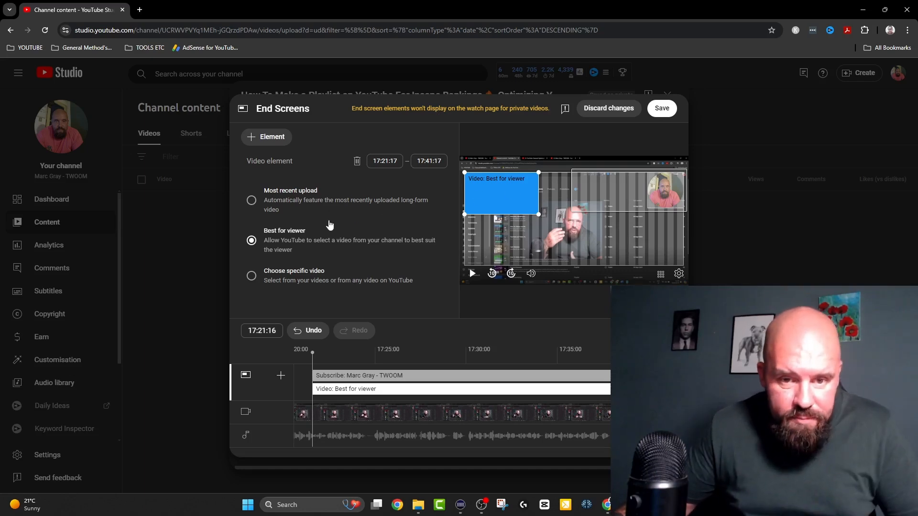
pyautogui.click(252, 278)
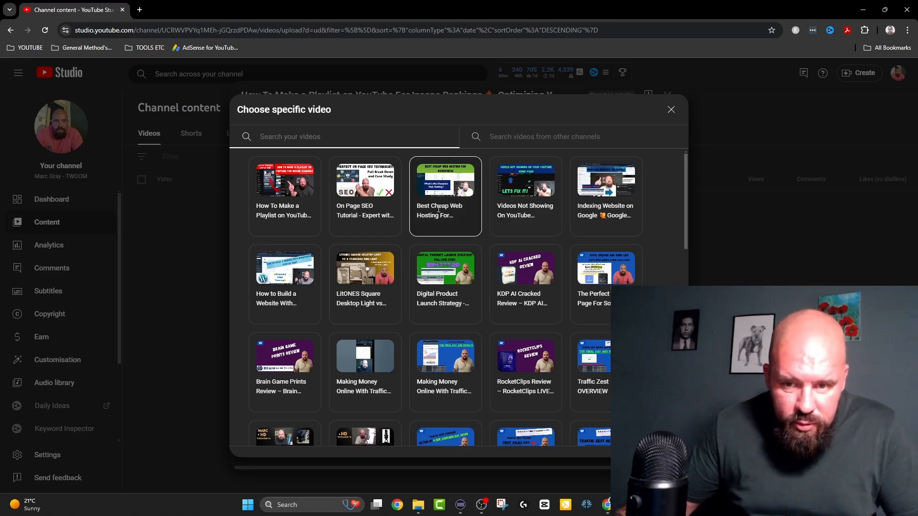
pyautogui.scroll(-10, 438, 208)
pyautogui.scroll(10, 467, 300)
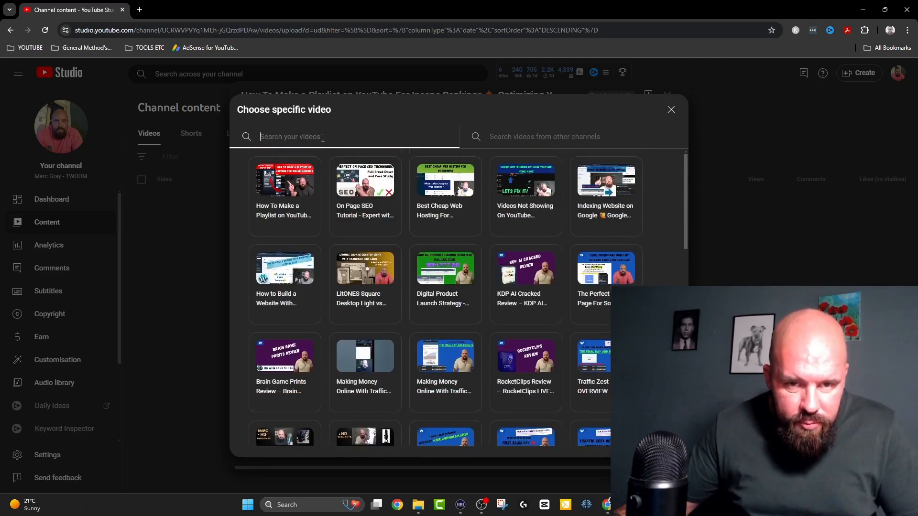
pyautogui.write('rev')
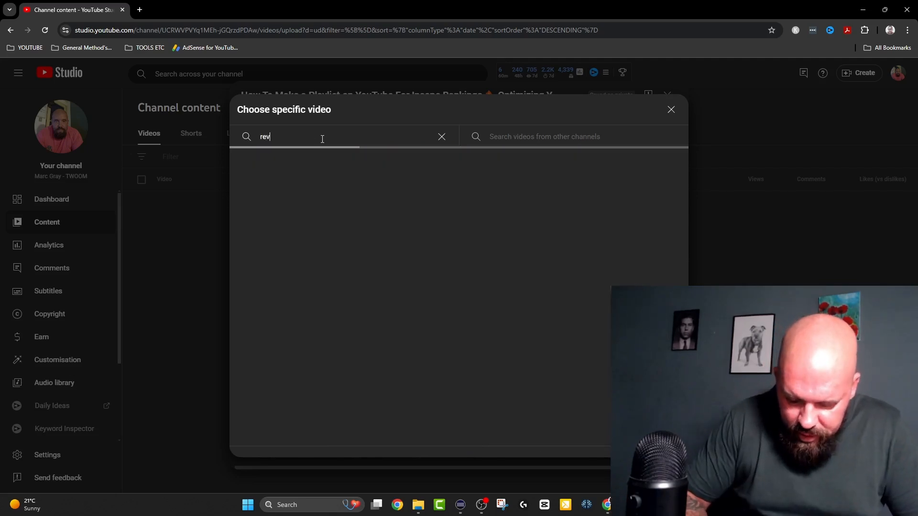
pyautogui.write('iew')
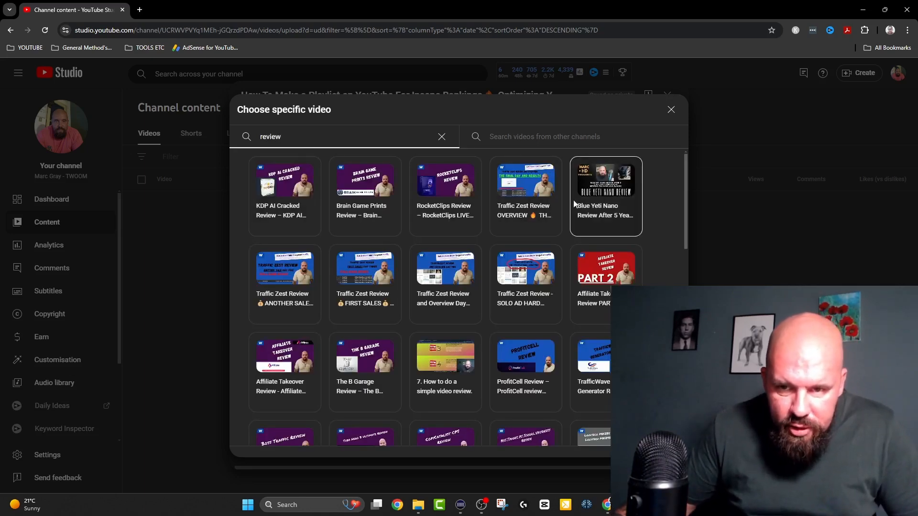
pyautogui.scroll(-4, 377, 211)
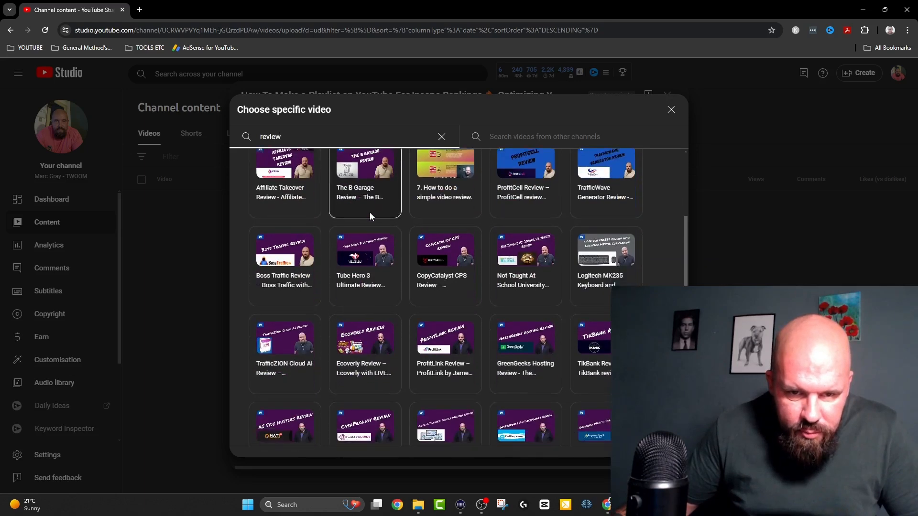
pyautogui.scroll(-7, 370, 213)
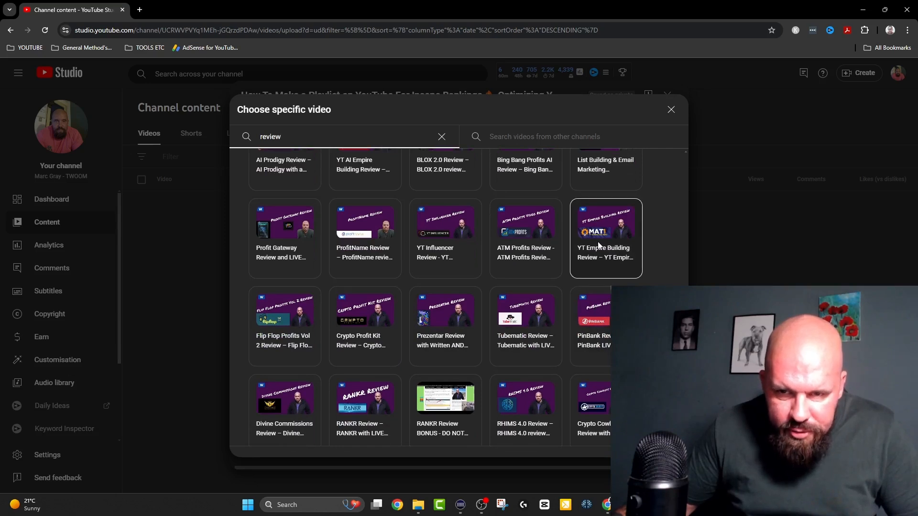
pyautogui.scroll(2, 598, 241)
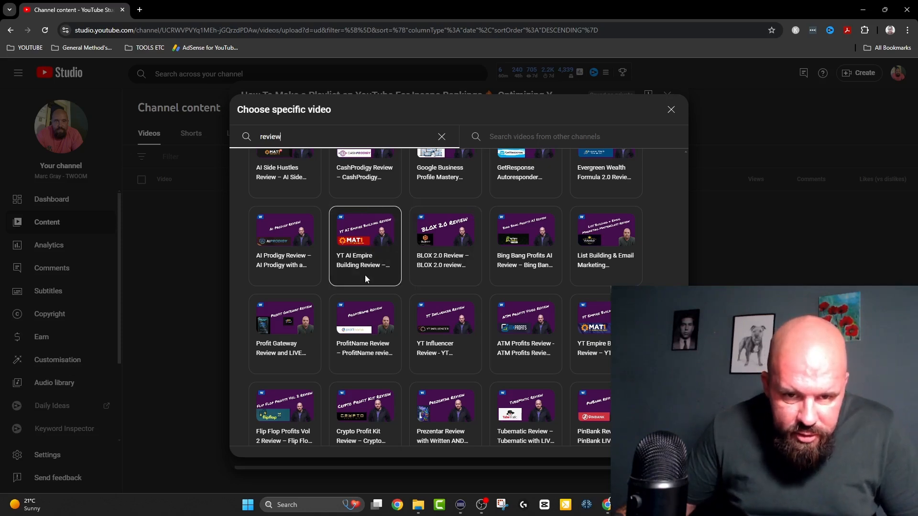
pyautogui.scroll(2, 366, 274)
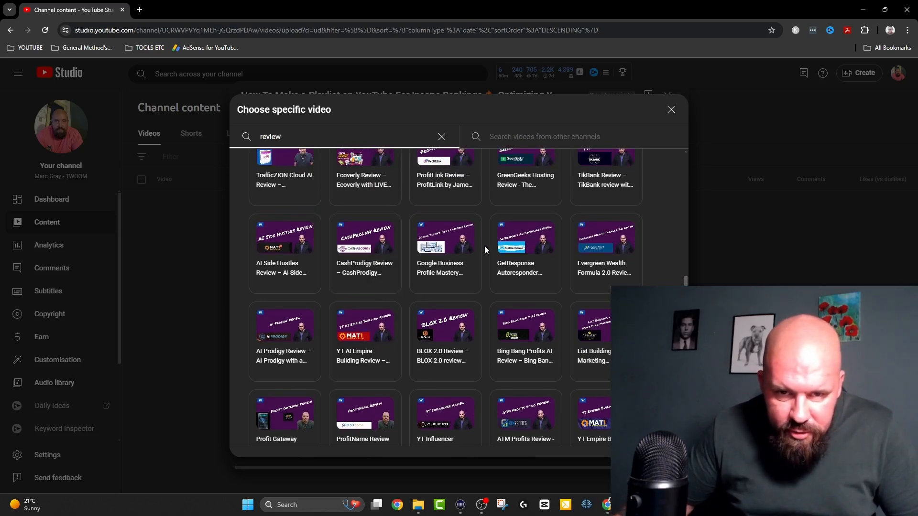
pyautogui.scroll(-4, 443, 234)
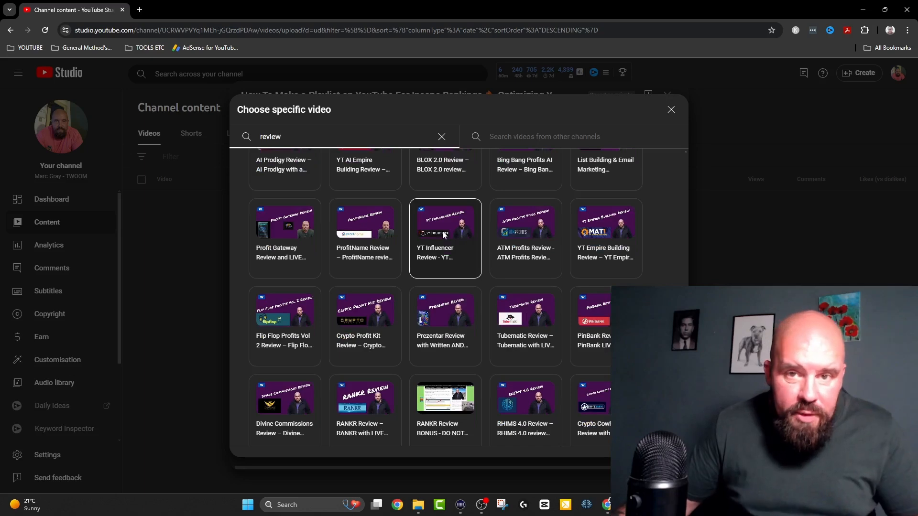
pyautogui.click(445, 233)
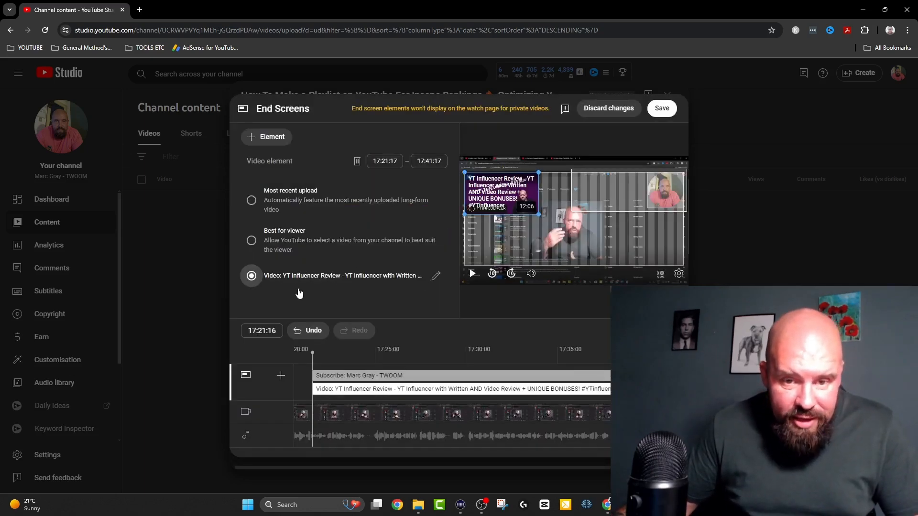
# Reselect YT Influencer Review as the end screen's specific video by searching own videos for "review", and save the end screen.
pyautogui.click(436, 278)
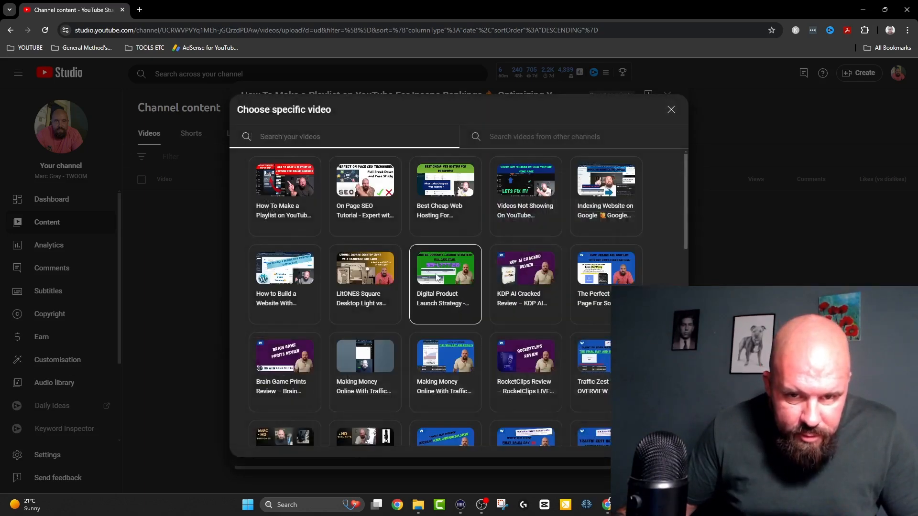
pyautogui.click(285, 133)
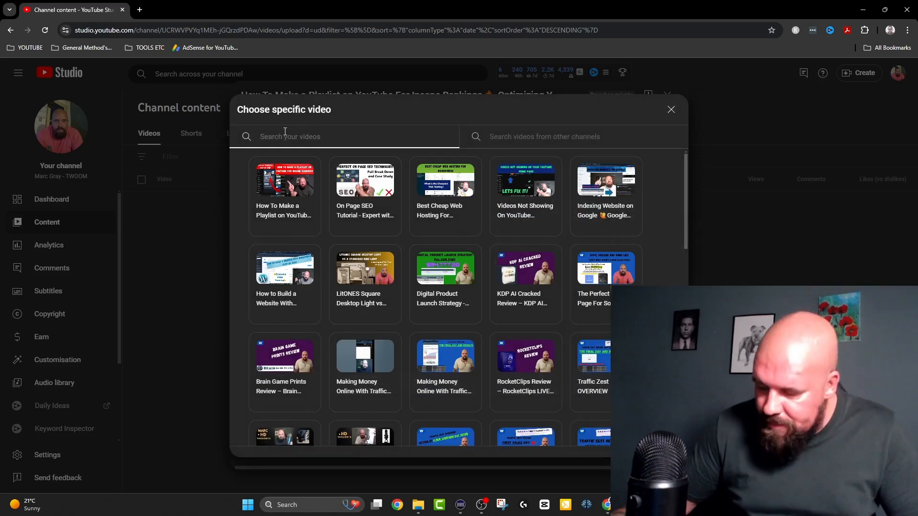
pyautogui.write('review')
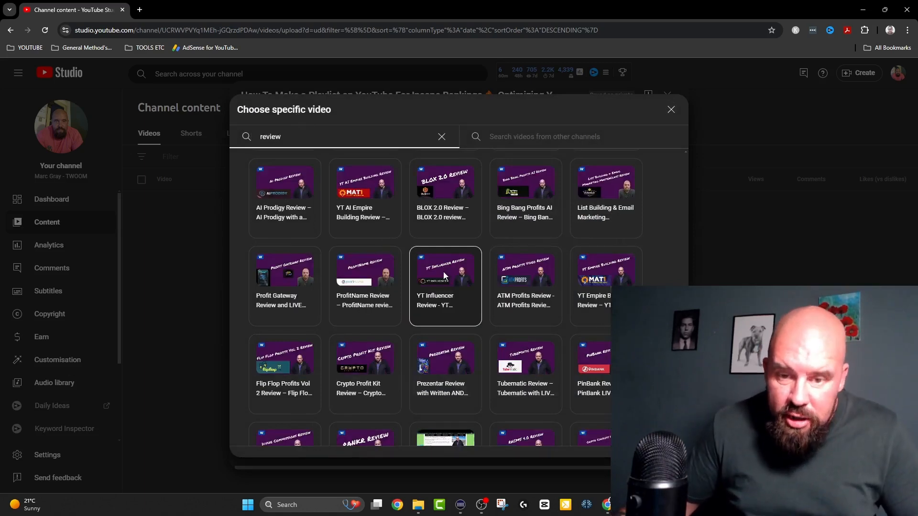
pyautogui.click(443, 275)
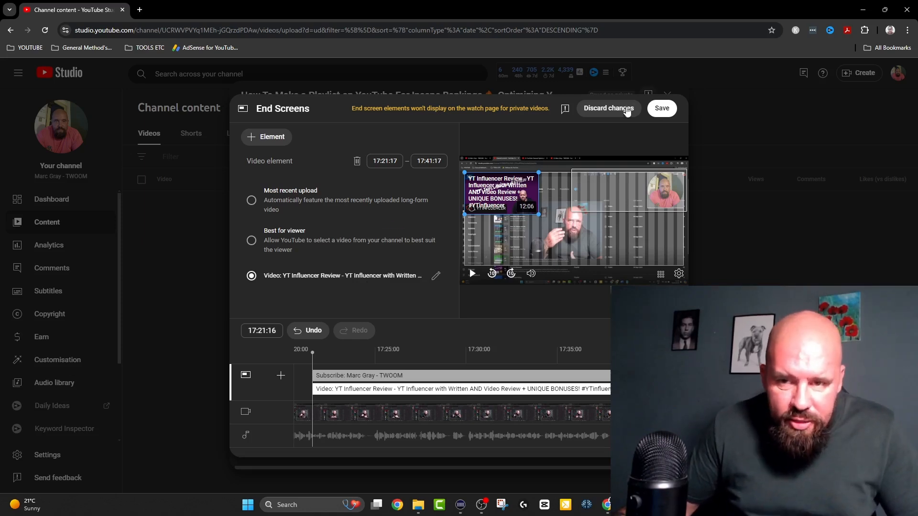
pyautogui.click(663, 109)
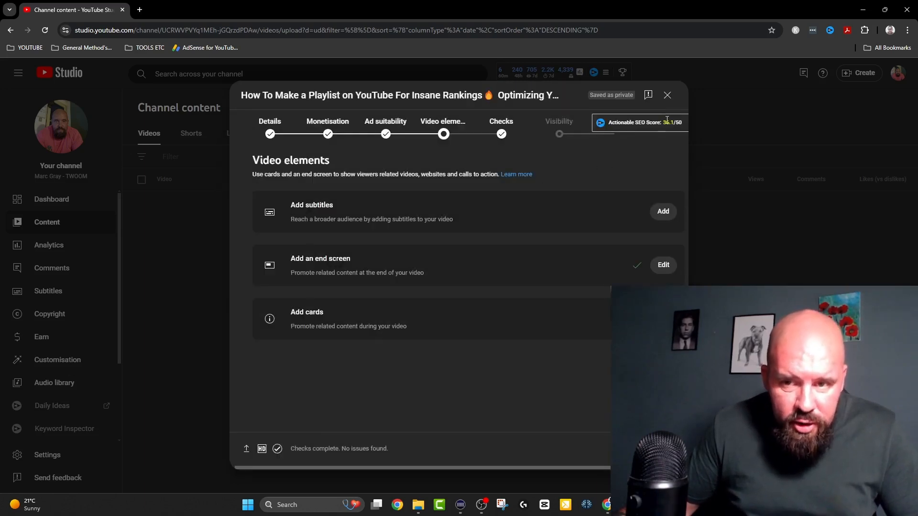
pyautogui.moveTo(664, 122); pyautogui.dragTo(674, 123)
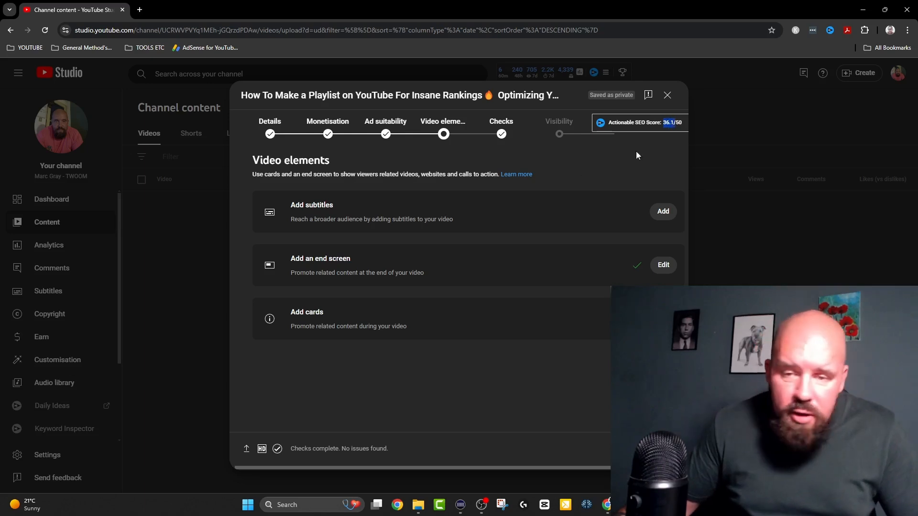
pyautogui.click(579, 165)
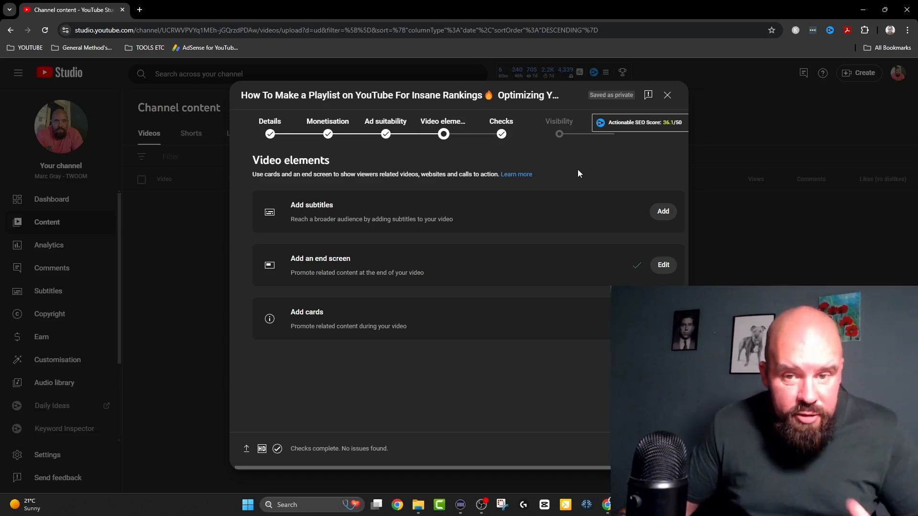
# Add English (United Kingdom) subtitles with Auto-sync, move the playhead to the video's end at 17:41:16, and finish the captions without entering text.
pyautogui.click(663, 212)
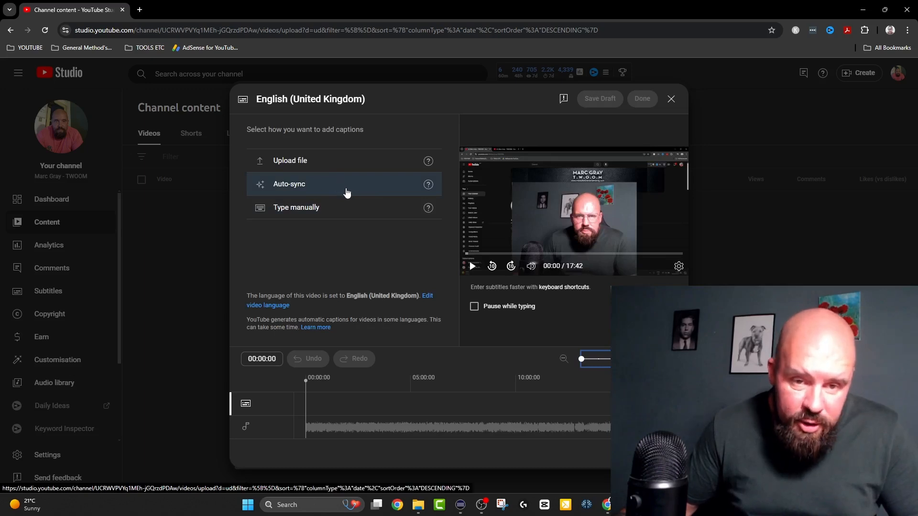
pyautogui.click(380, 186)
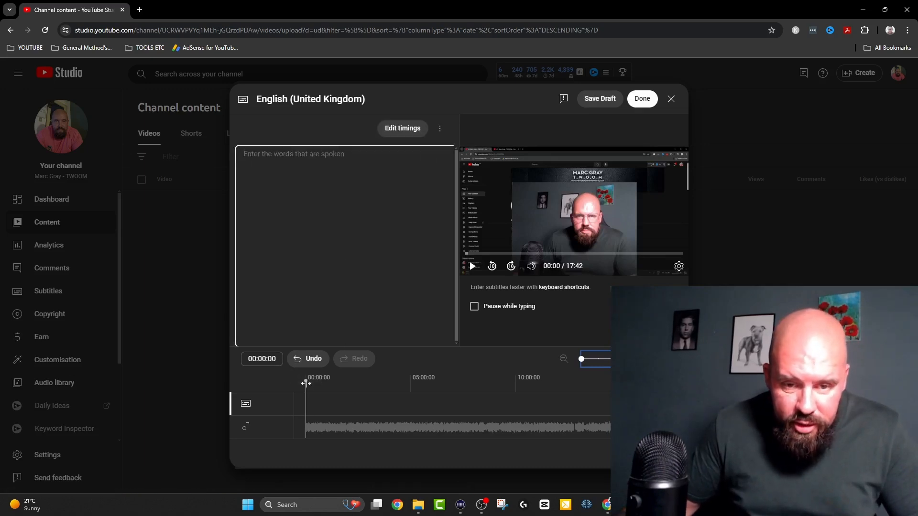
pyautogui.moveTo(306, 383); pyautogui.dragTo(660, 380)
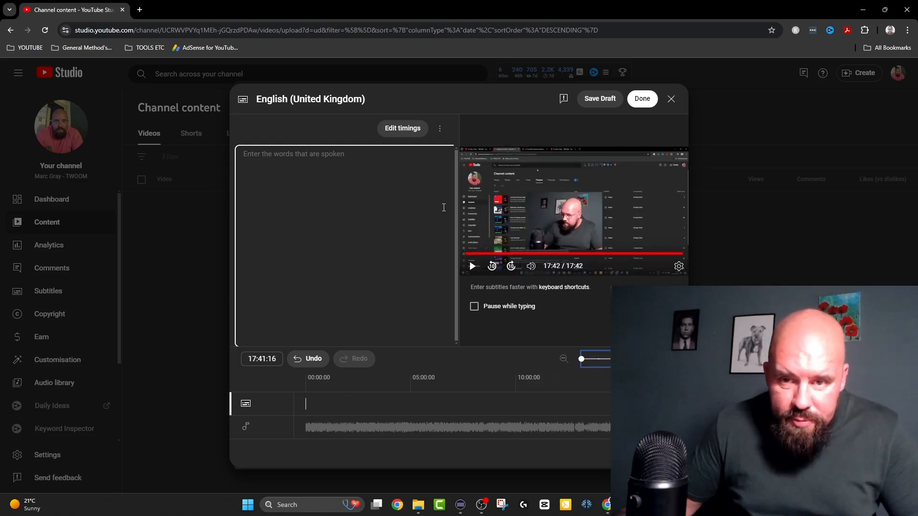
pyautogui.click(643, 99)
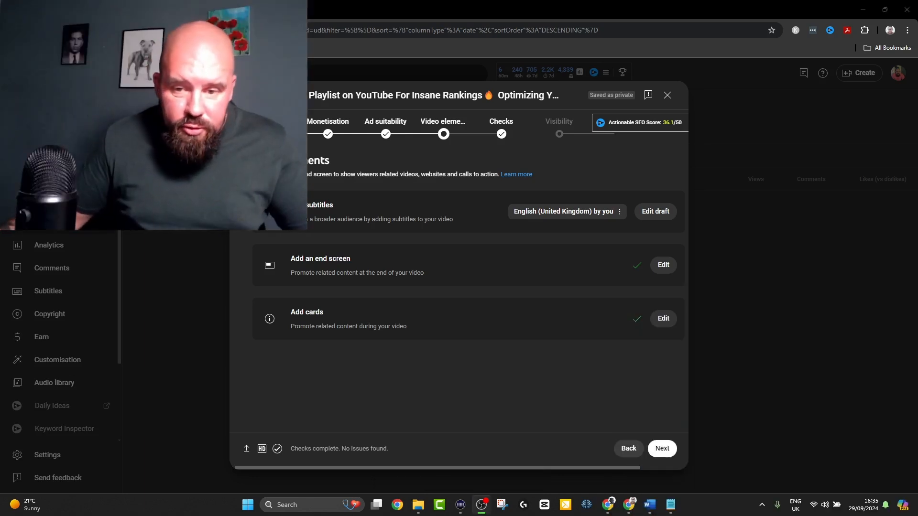
# Continue past the checks, set the video's visibility to Public, and publish it.
pyautogui.click(662, 448)
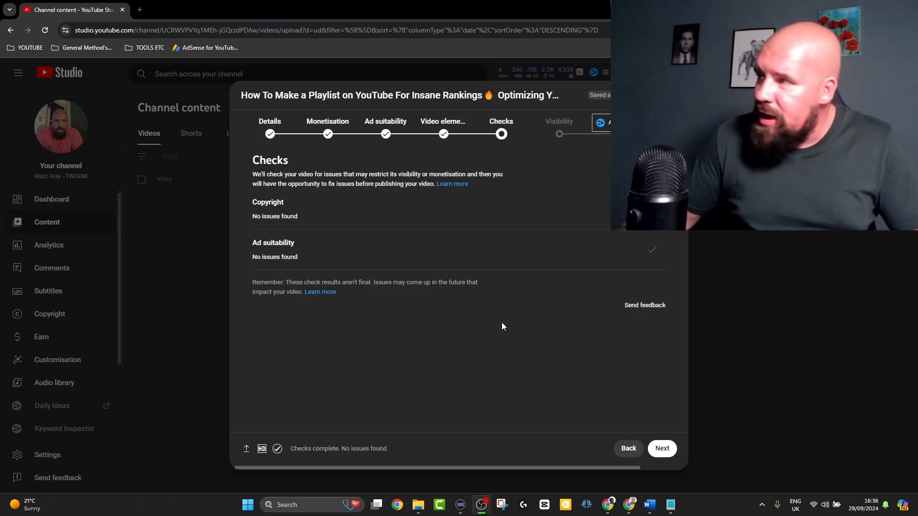
pyautogui.click(662, 448)
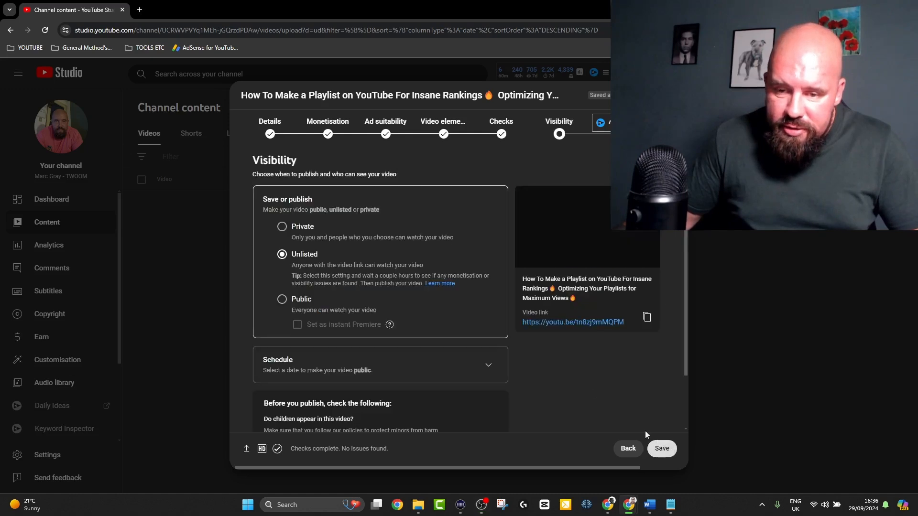
pyautogui.click(282, 300)
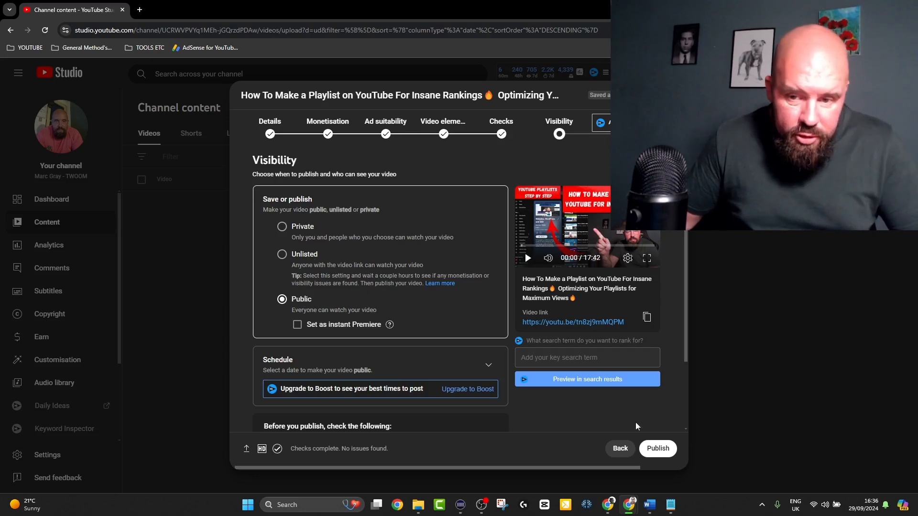
pyautogui.click(658, 449)
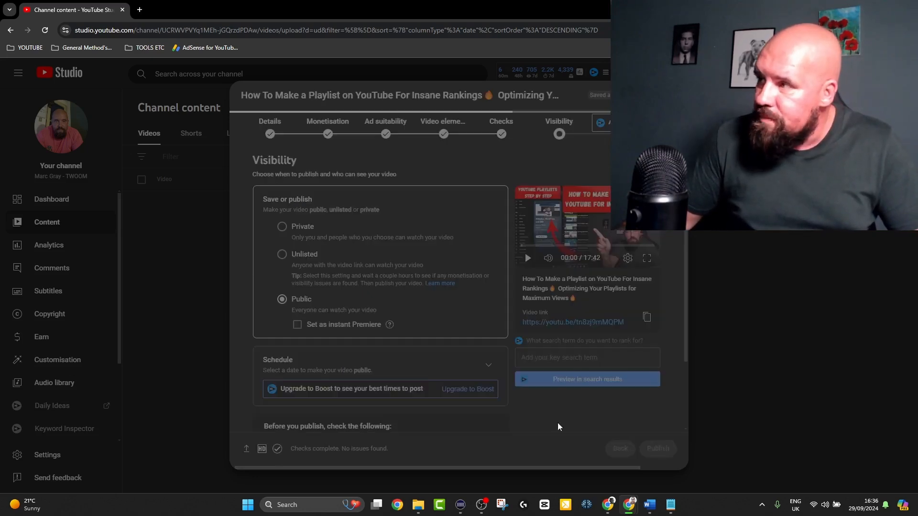